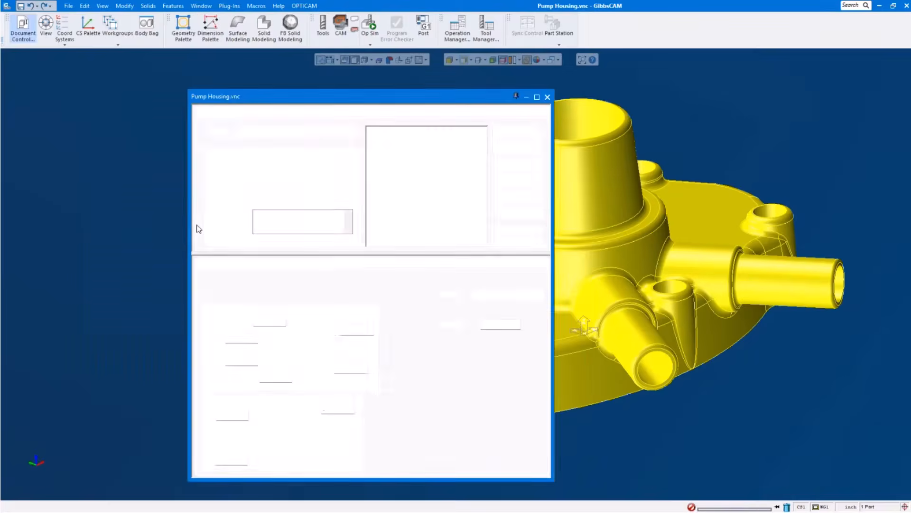
- Examine the machine list in the Pump Housing Document Control dialog and close the dialog
left_click(312, 131)
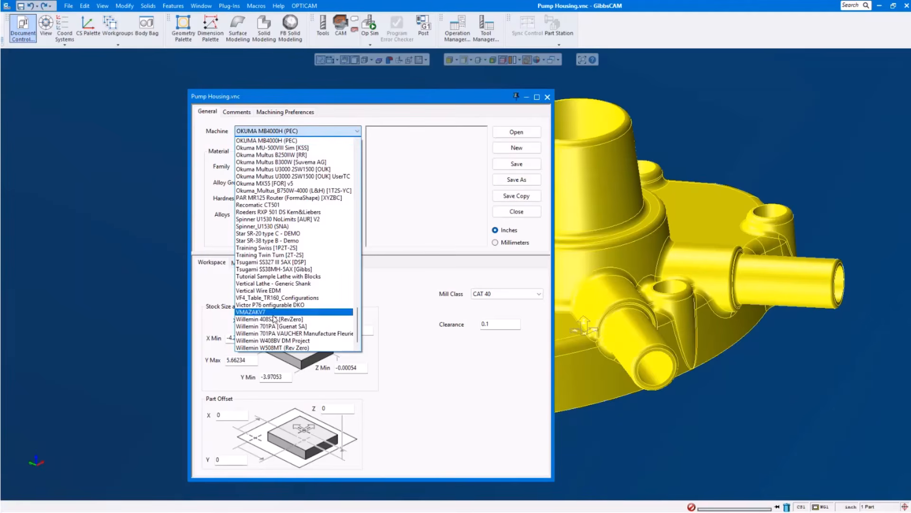
left_click(293, 96)
left_click(547, 97)
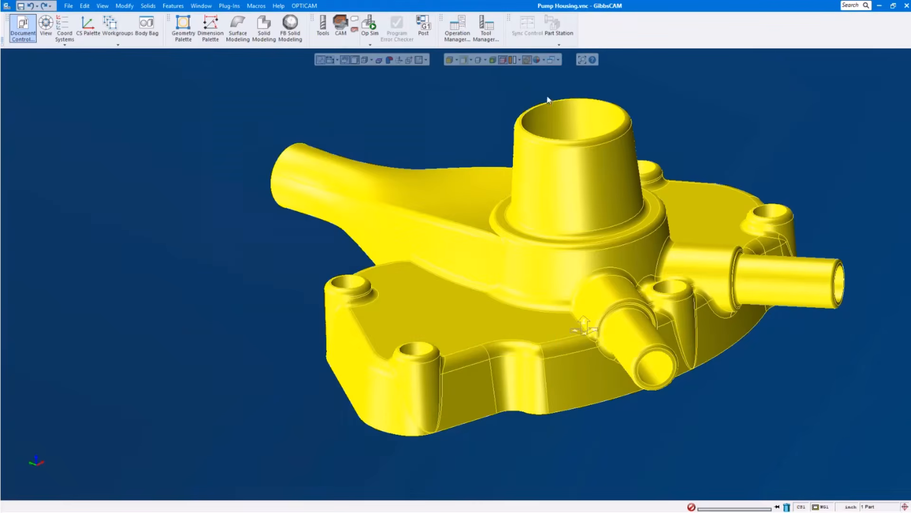
left_click(20, 36)
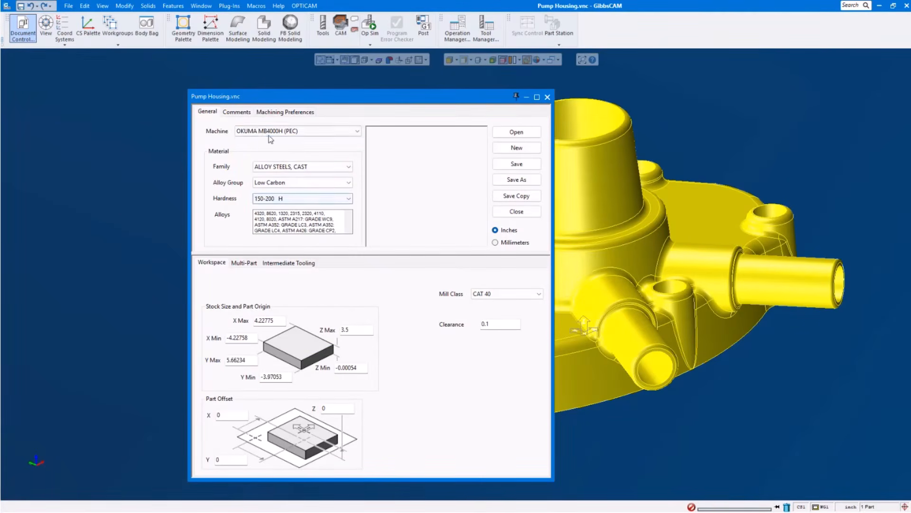
left_click(547, 97)
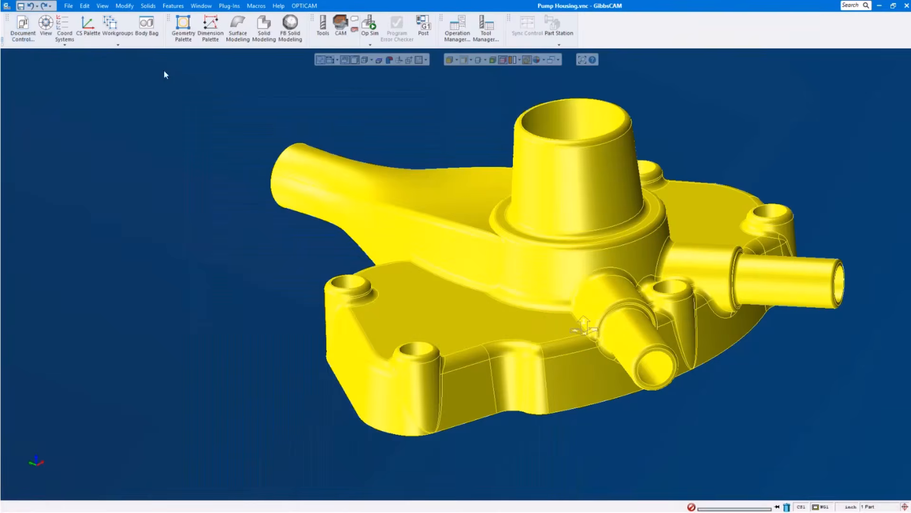
- Set the MDD list sorting to Machine Complexity in the interface preferences and reopen the Document Control dialog
left_click(69, 6)
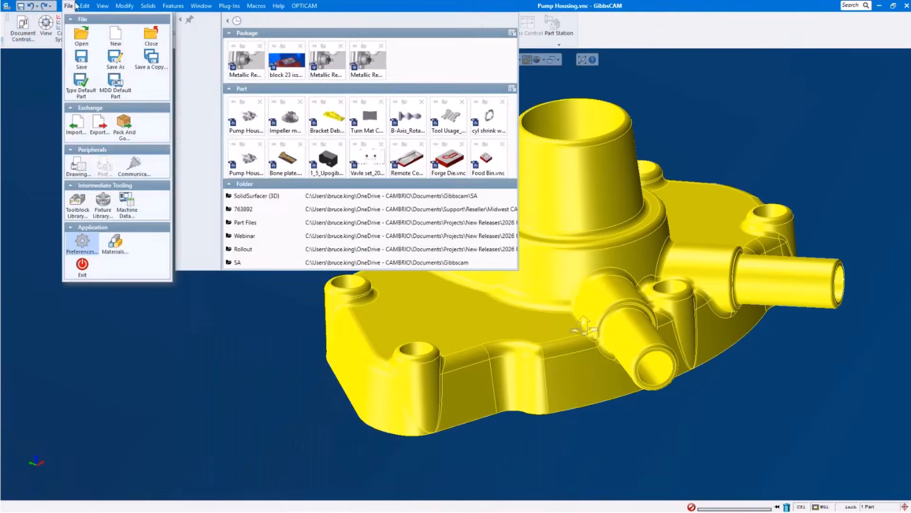
left_click(91, 247)
left_click(489, 234)
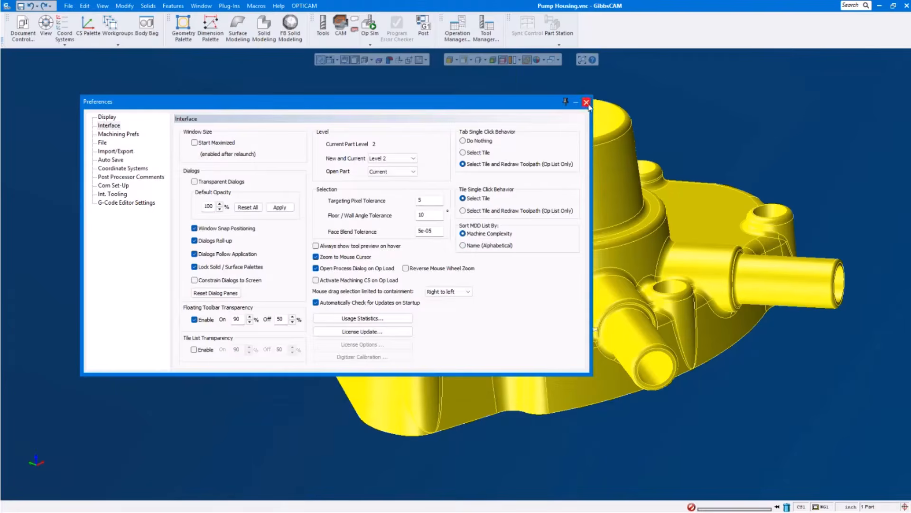
left_click(587, 102)
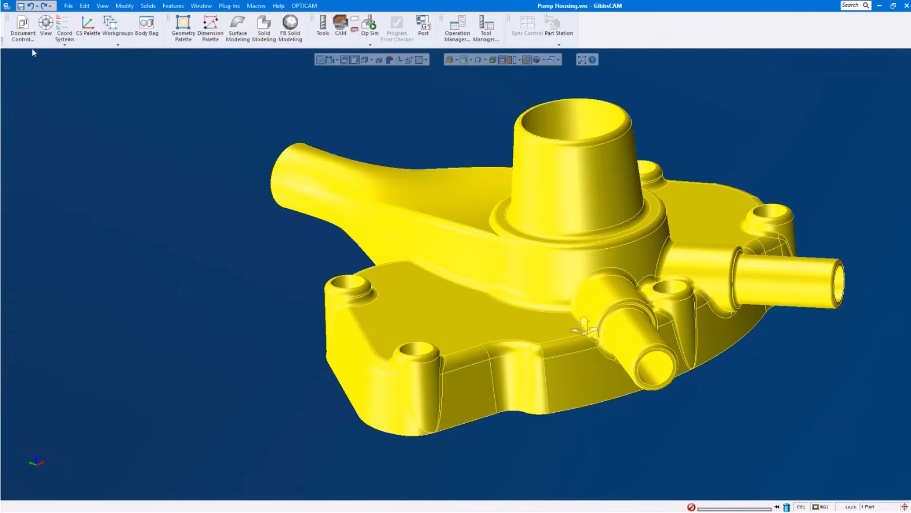
left_click(23, 28)
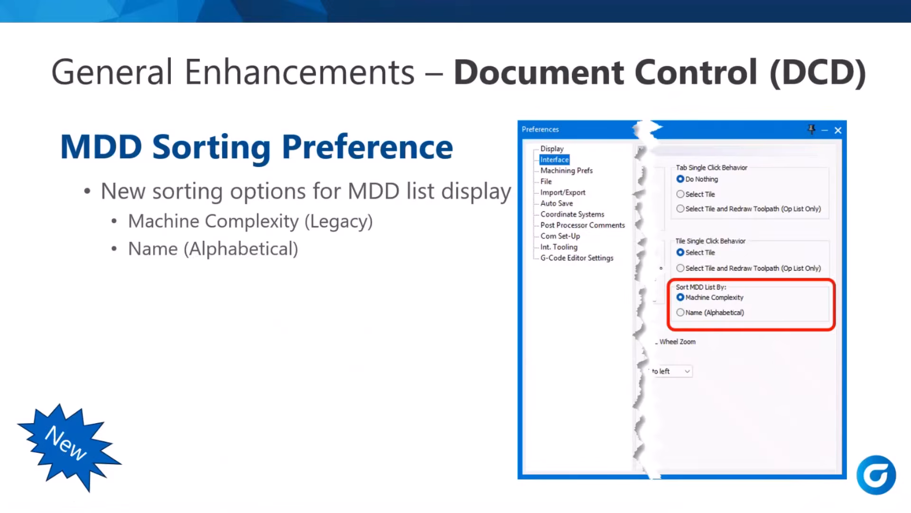
key("Right")
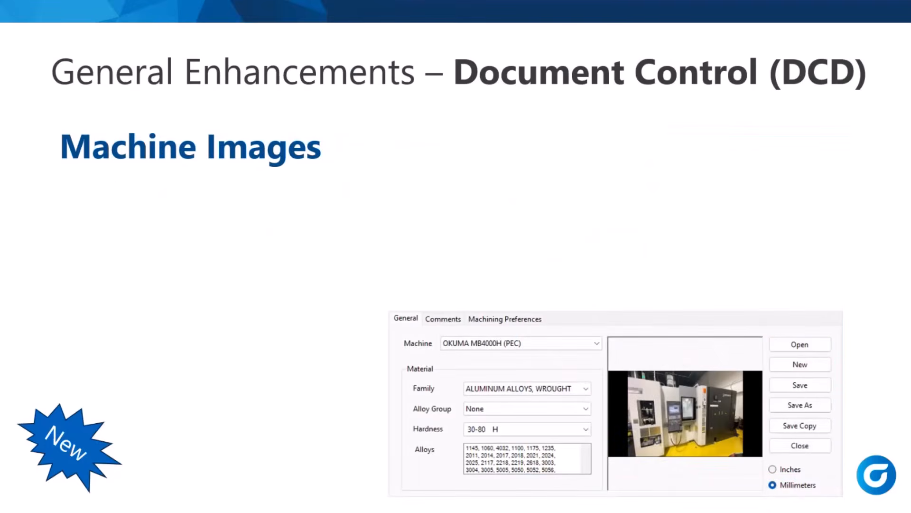
key("Right")
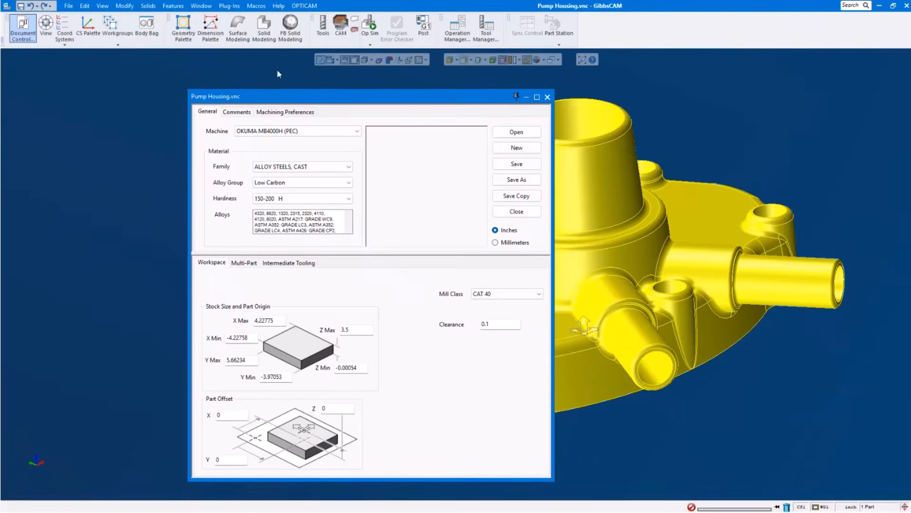
- Assign Okuma MB4000H Production Floor.jpg from the Webinar folder as the OKUMA MB4000H (PEC) machine image in Document Control and close the dialog
left_click_drag(307, 101, 288, 86)
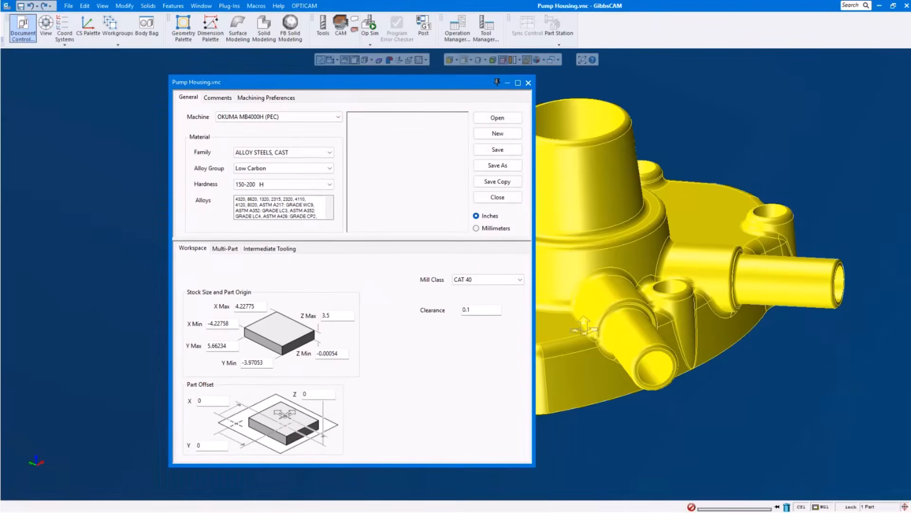
left_click_drag(910, 102, 615, 108)
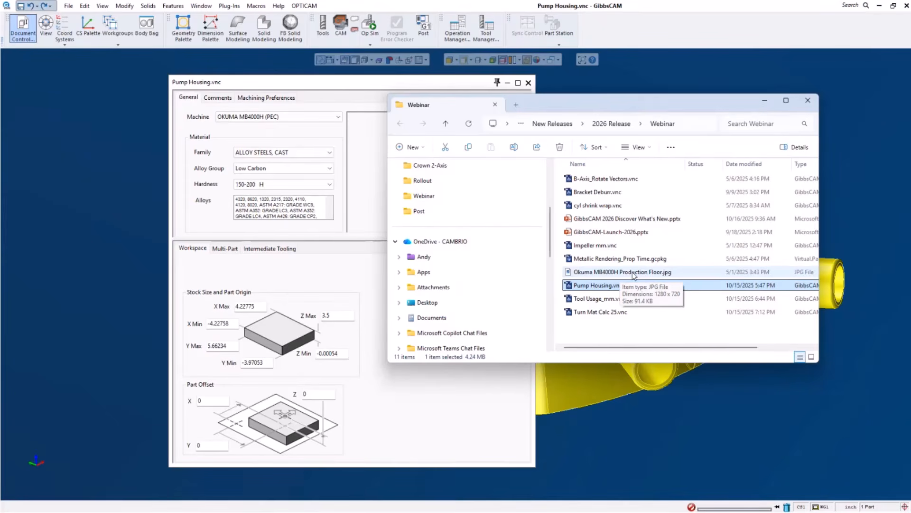
left_click_drag(598, 101, 910, 151)
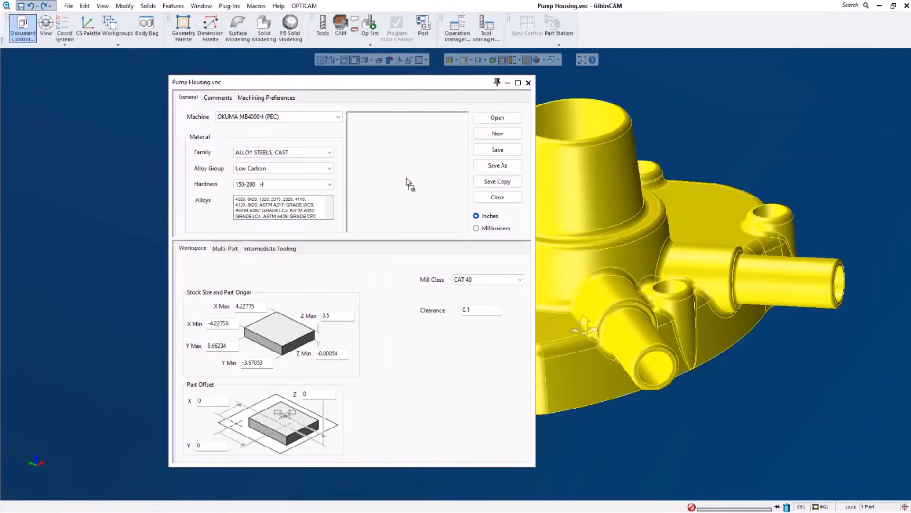
left_click_drag(407, 183, 407, 184)
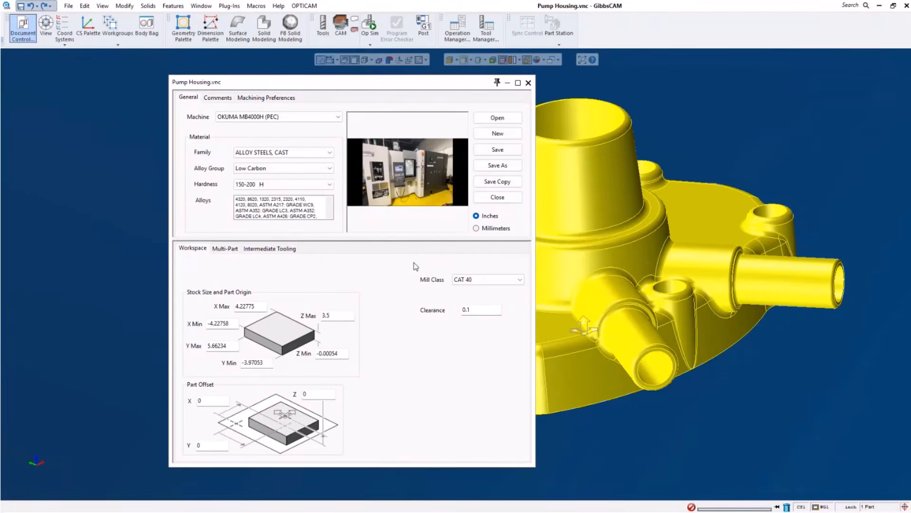
left_click(528, 83)
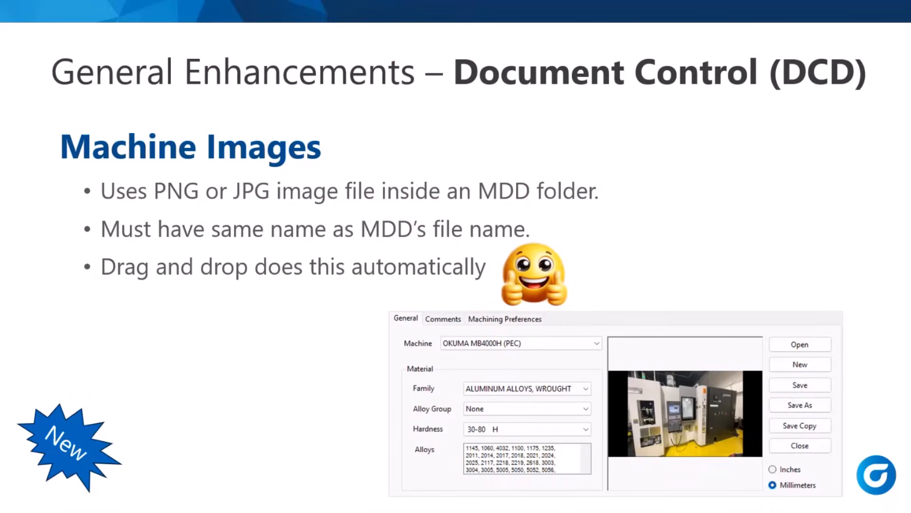
key("Right")
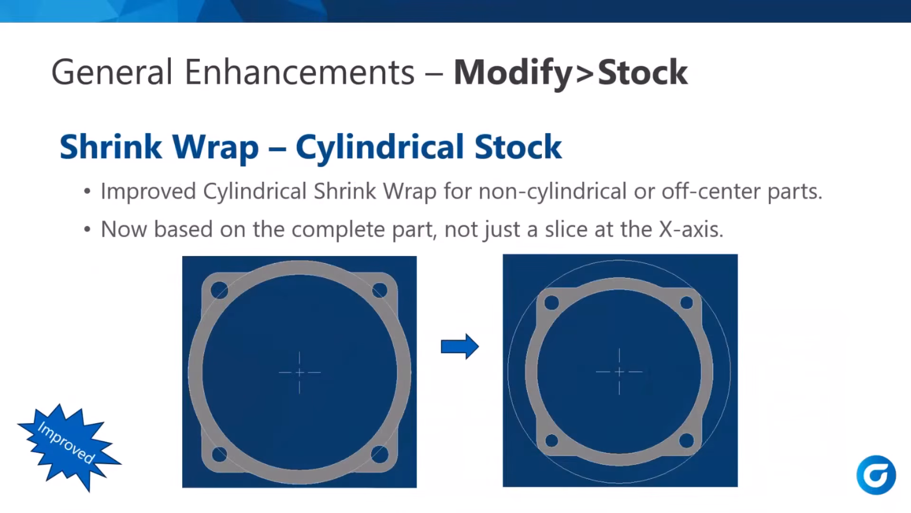
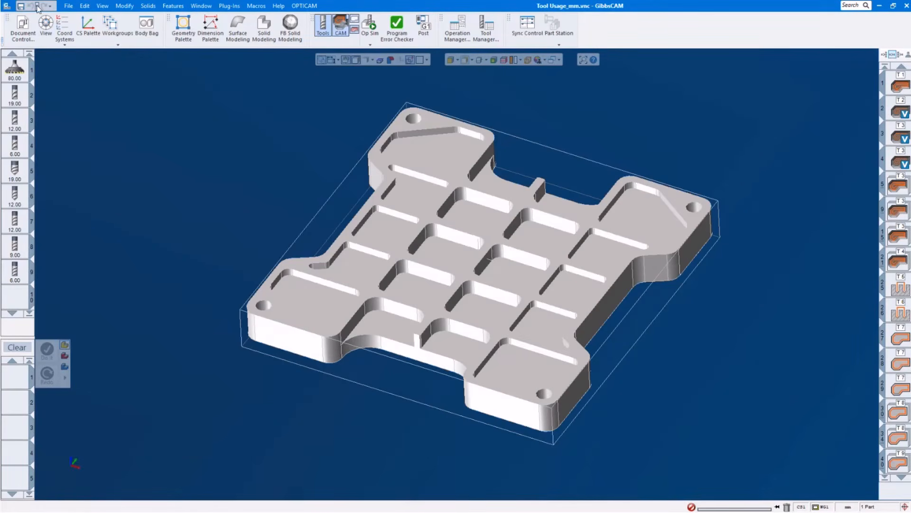
- Remove the hole in the plate's rear-left corner with Unstitch Solid, using Heal Only, Multiple Loops and Invert Selection
scroll(361, 132, "up", 1)
left_click(264, 27)
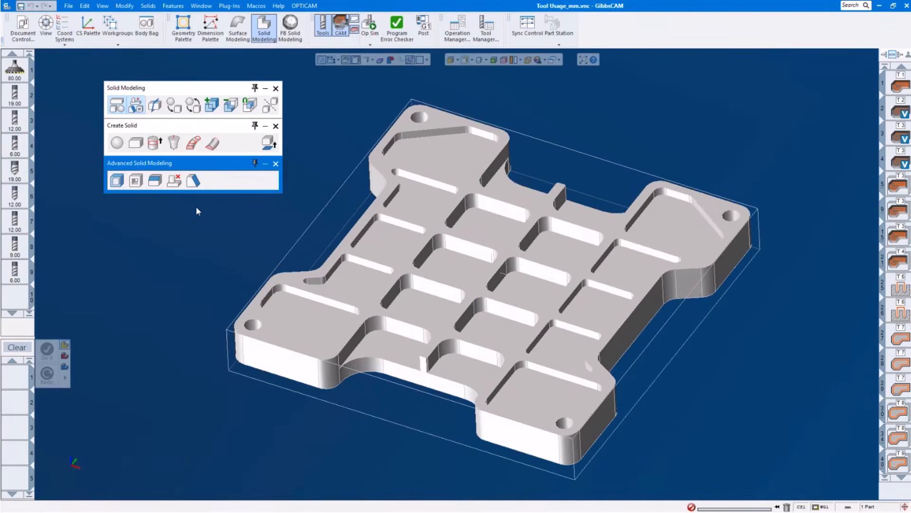
left_click(174, 180)
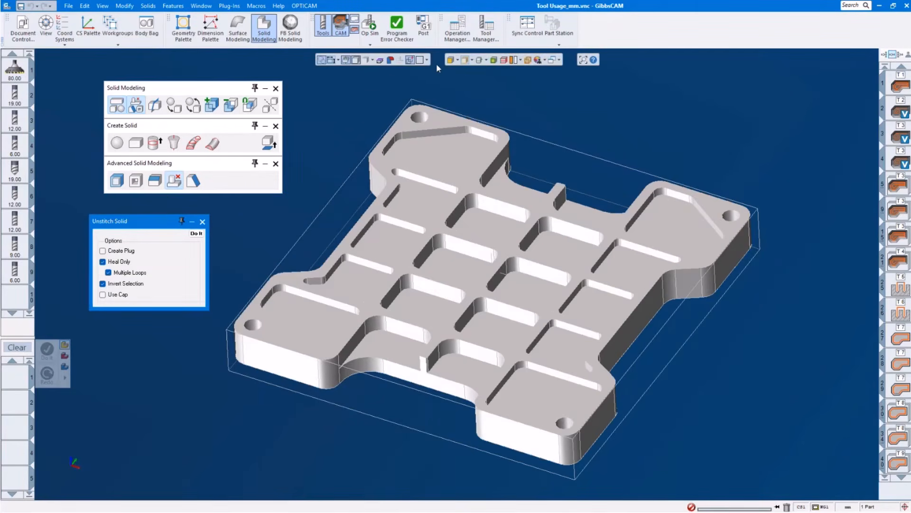
left_click(420, 117)
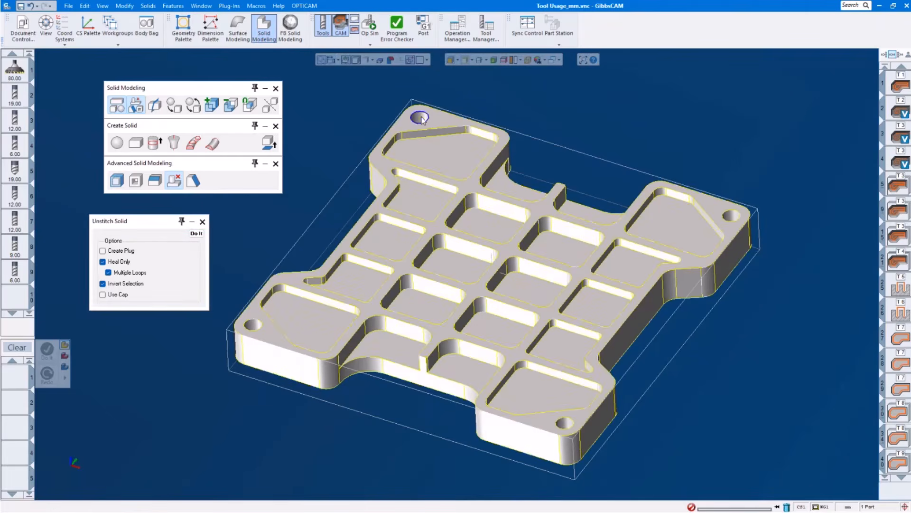
left_click(201, 234)
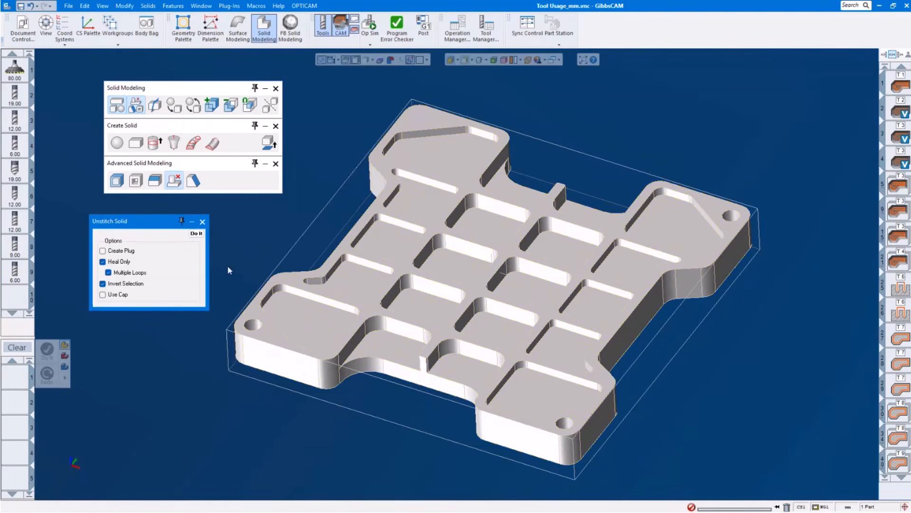
- Remove the holes in the plate's front-left and front-right corners, one after the other, with Unstitch Solid
left_click(252, 326)
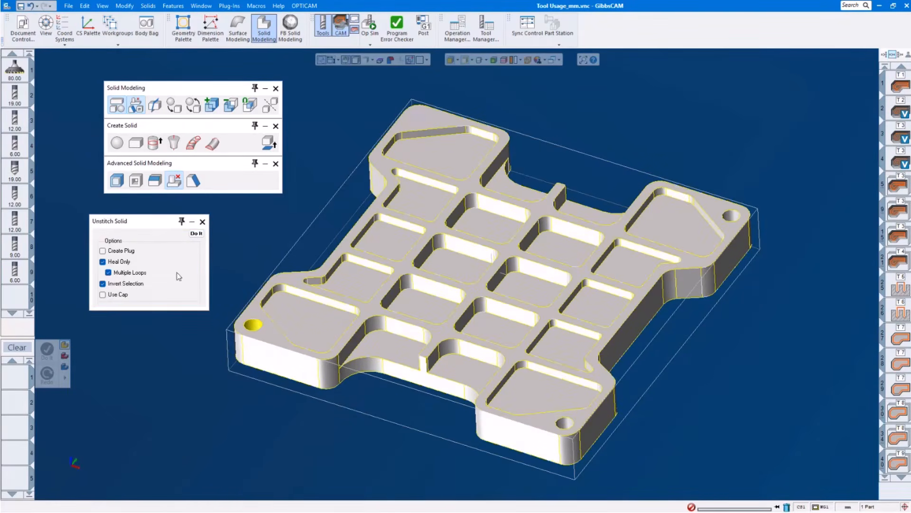
left_click(197, 234)
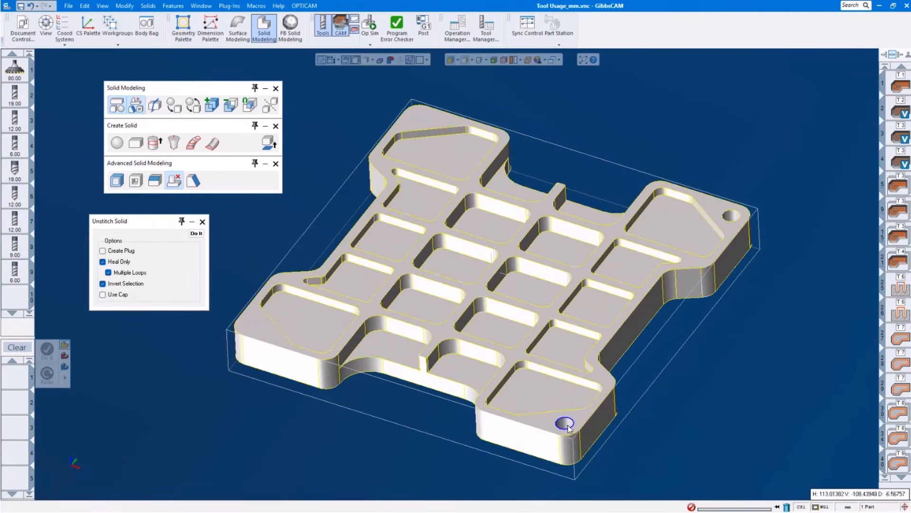
scroll(565, 422, "up", 5)
left_click(558, 421)
left_click(197, 235)
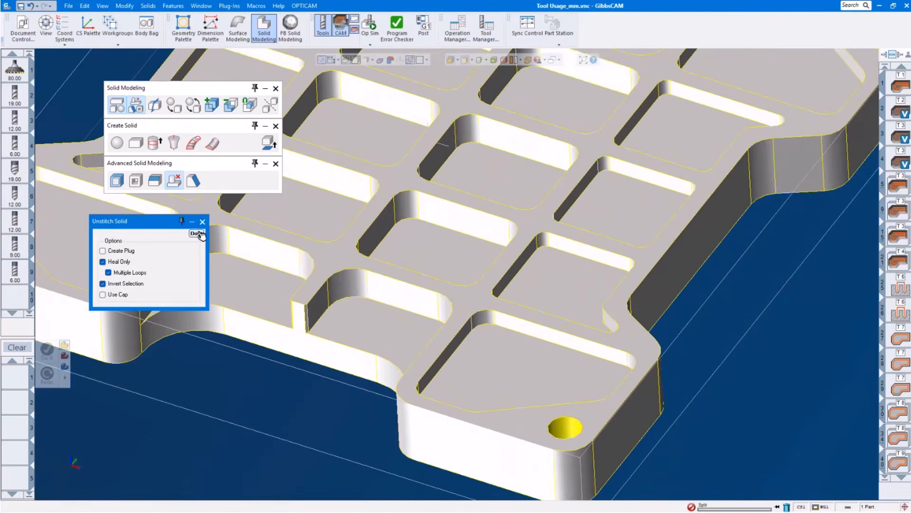
- Remove the hole in the plate's rear-right corner with Unstitch Solid
scroll(677, 188, "up", 2)
scroll(656, 275, "down", 5)
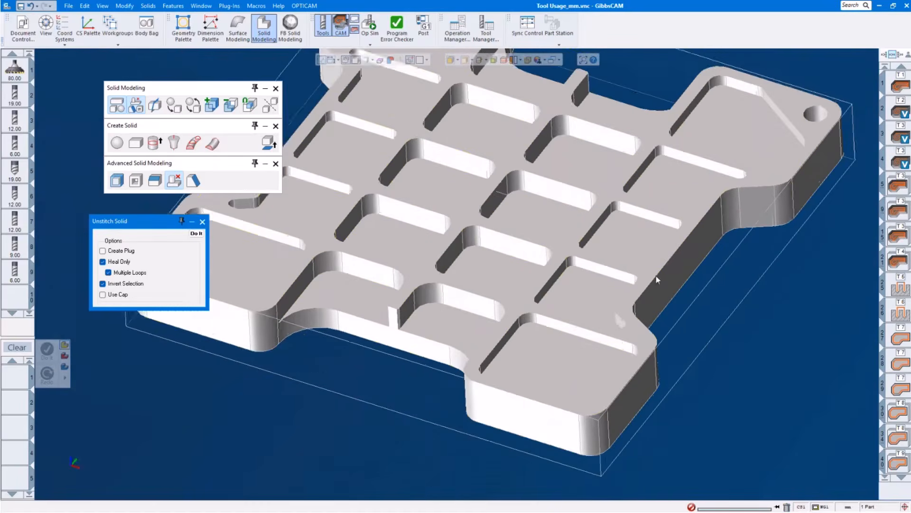
scroll(656, 275, "down", 1)
left_click(795, 133)
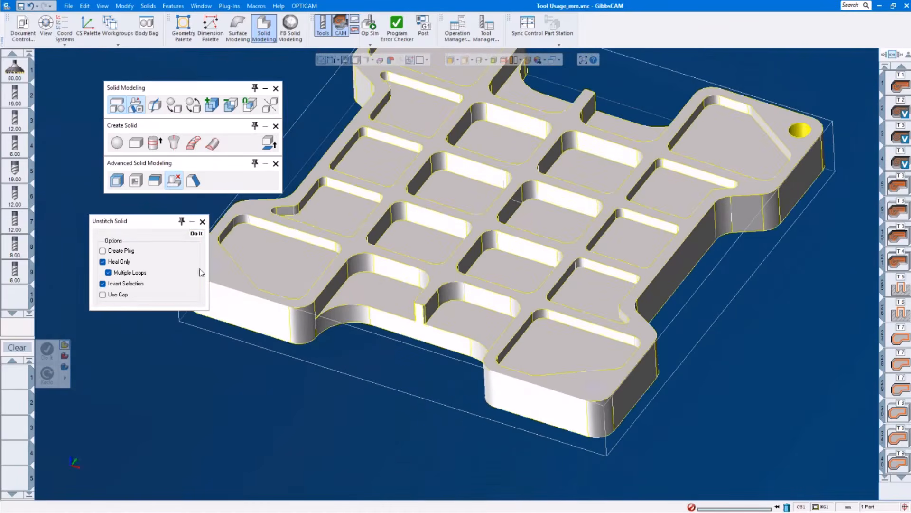
left_click(197, 233)
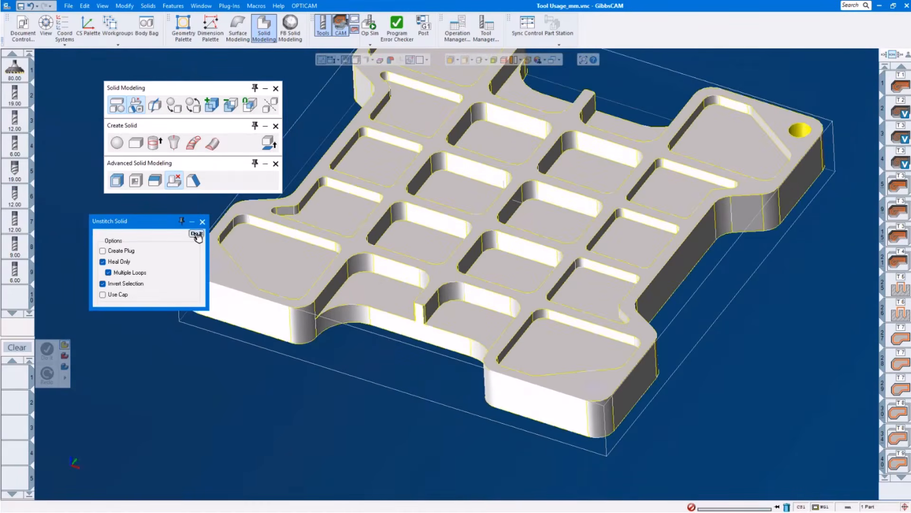
- Select the plate's outer wall faces with Select Tangent Faces, offset them with the preset value and close the solid modeling tools
right_click(259, 317)
mouse_move(280, 295)
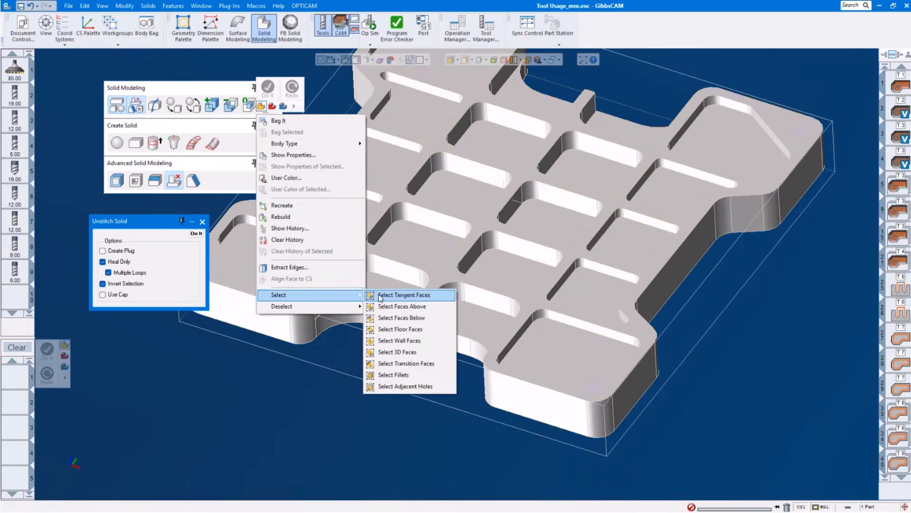
left_click(379, 296)
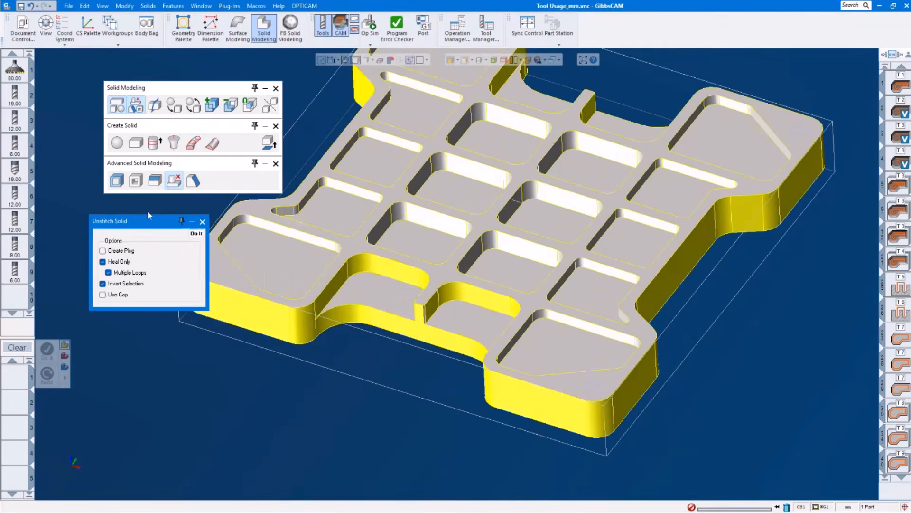
left_click(202, 221)
left_click(117, 180)
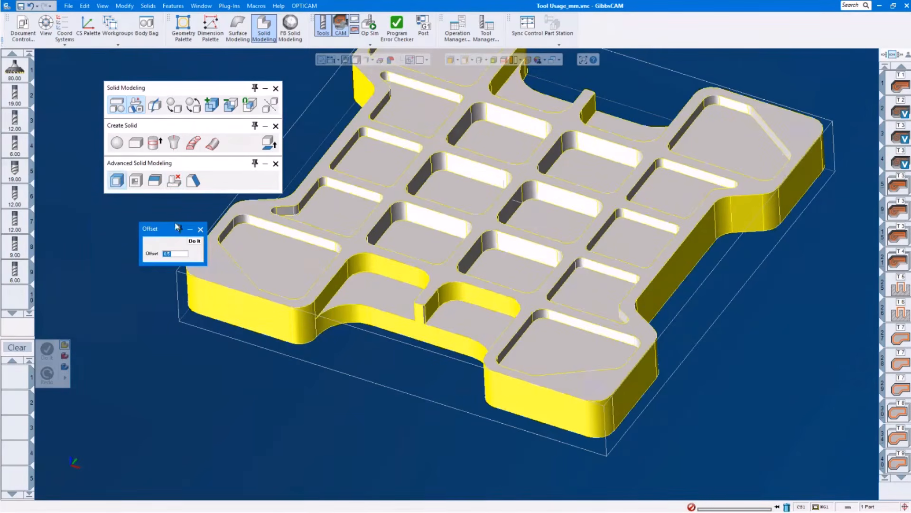
left_click(195, 241)
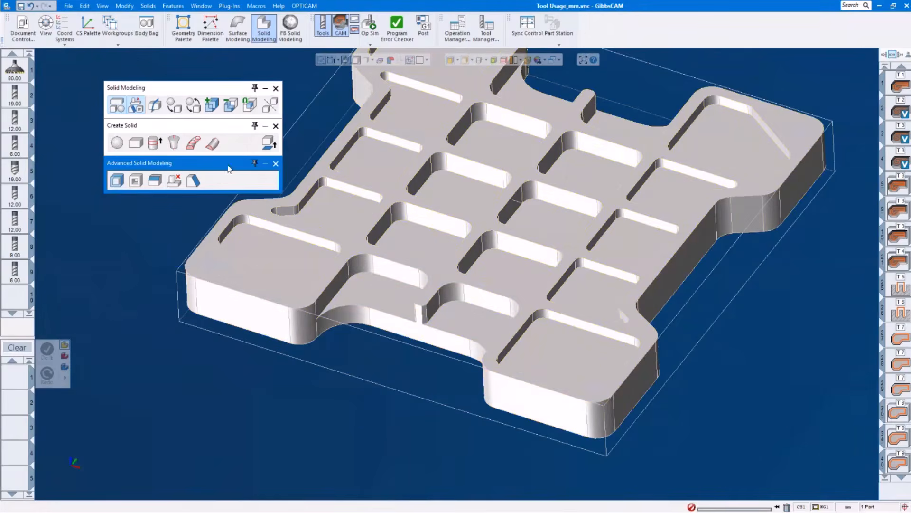
left_click(275, 89)
- Undo the last 11 actions at once, from the solid offset back through removing the front-left corner hole
scroll(414, 276, "up", 1)
scroll(470, 368, "down", 5)
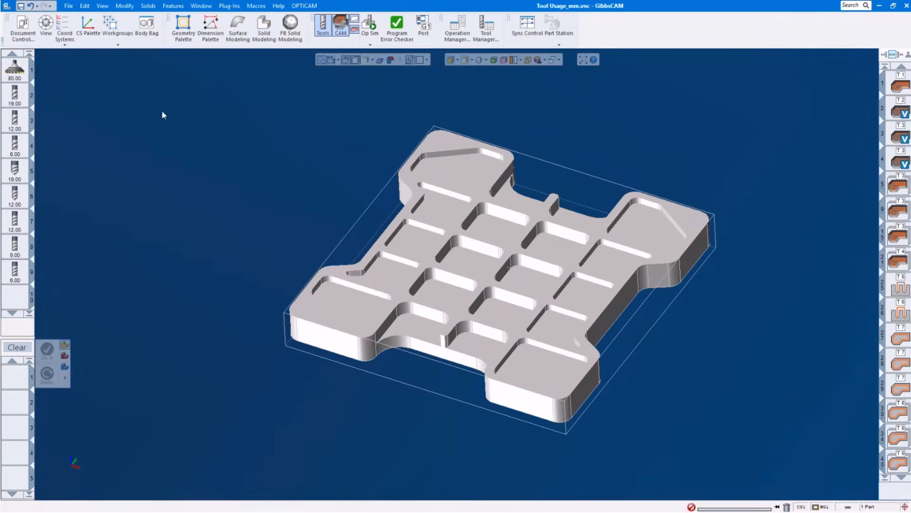
left_click(37, 6)
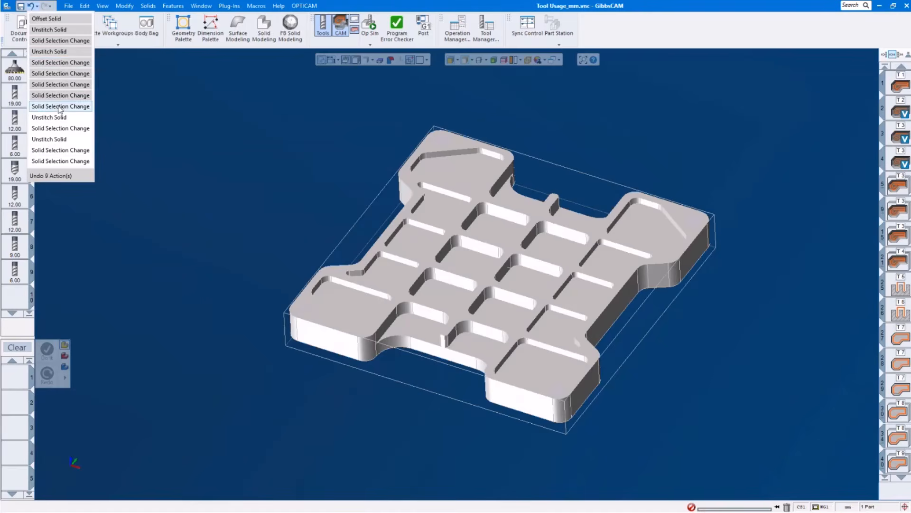
left_click(64, 129)
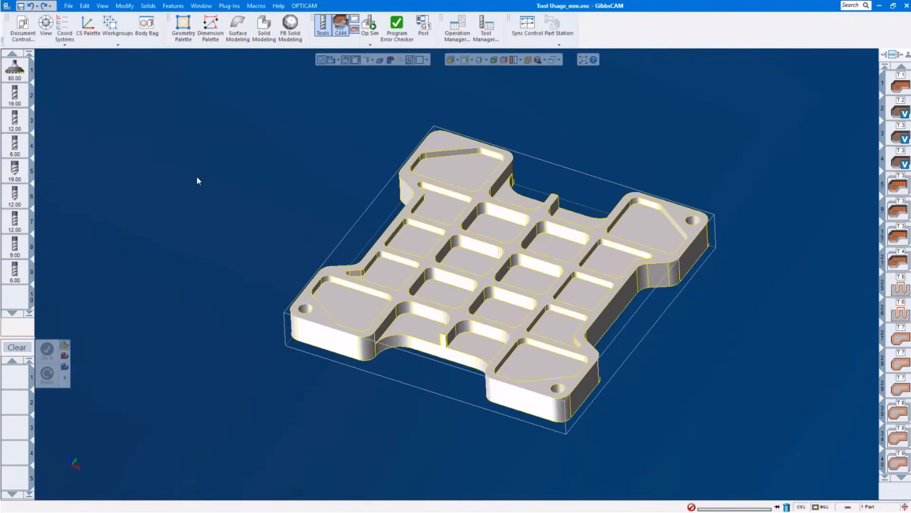
- Redo the first two undone actions at once through Unstitch Solid, and undo five listed actions at once
left_click(49, 7)
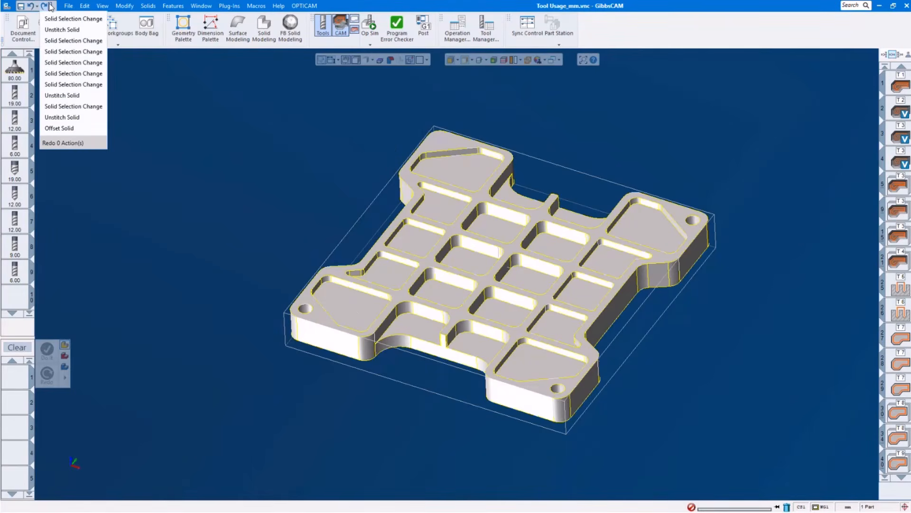
left_click(67, 29)
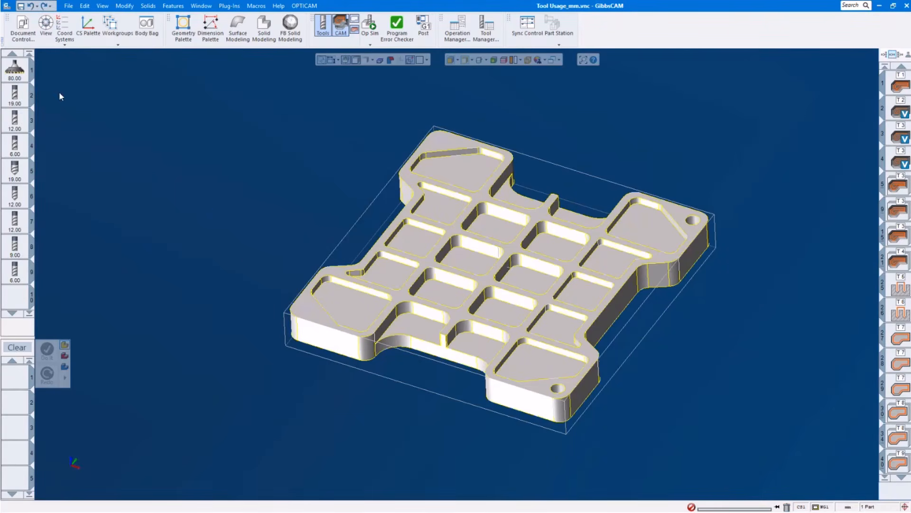
left_click(38, 7)
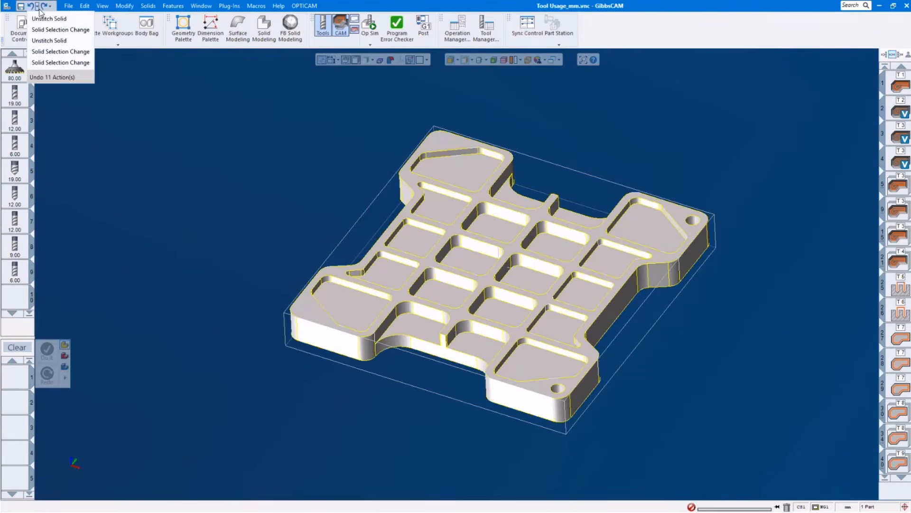
left_click(57, 62)
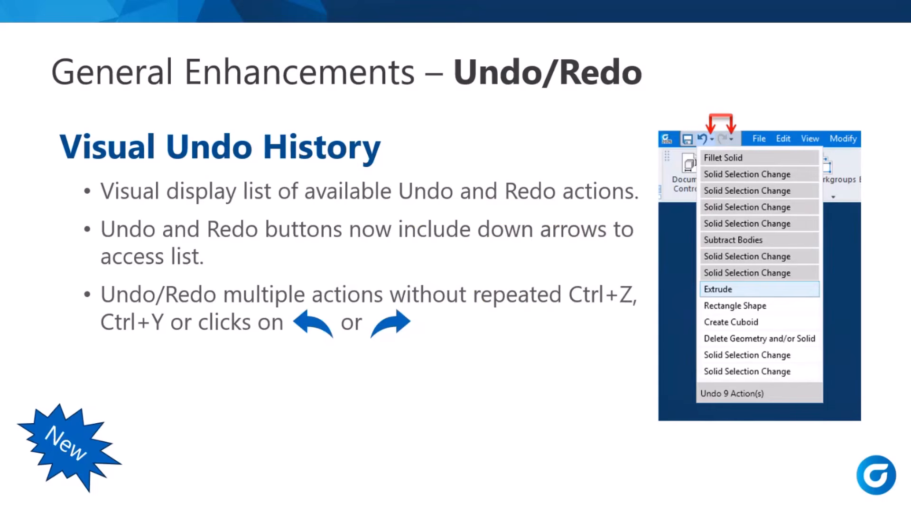
key("Right")
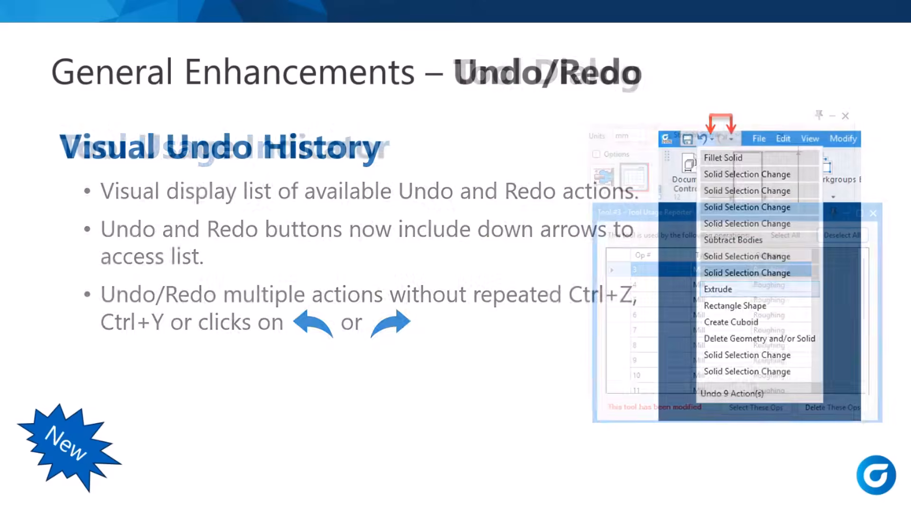
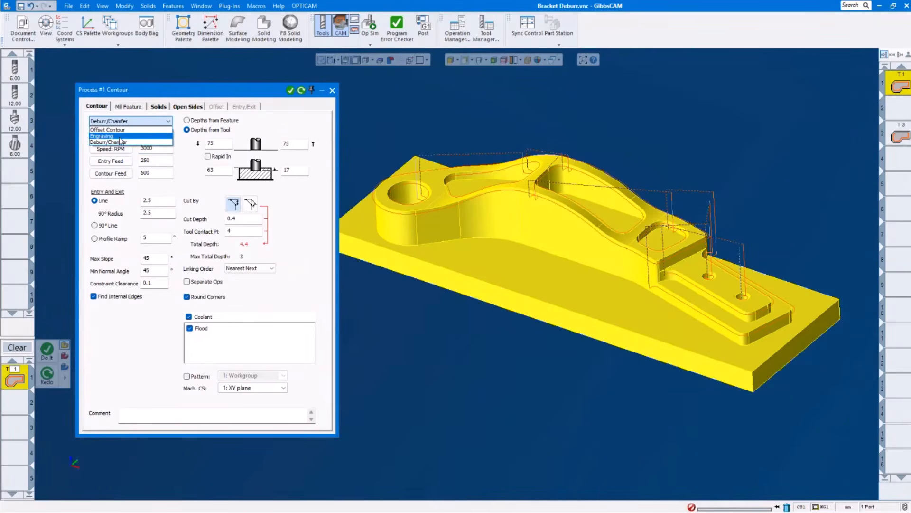
- Set the contour process type to Deburr/Chamfer and recalculate the operation's toolpath
left_click(110, 142)
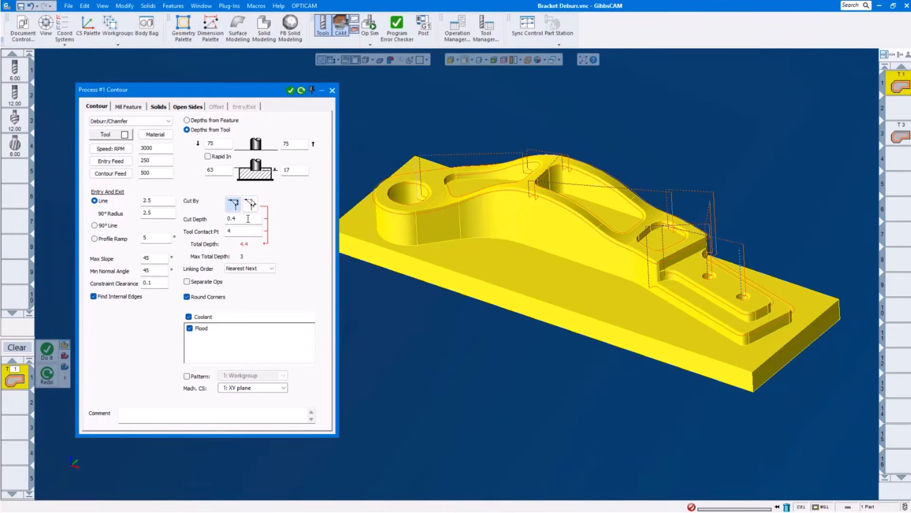
double_click(219, 168)
left_click(301, 90)
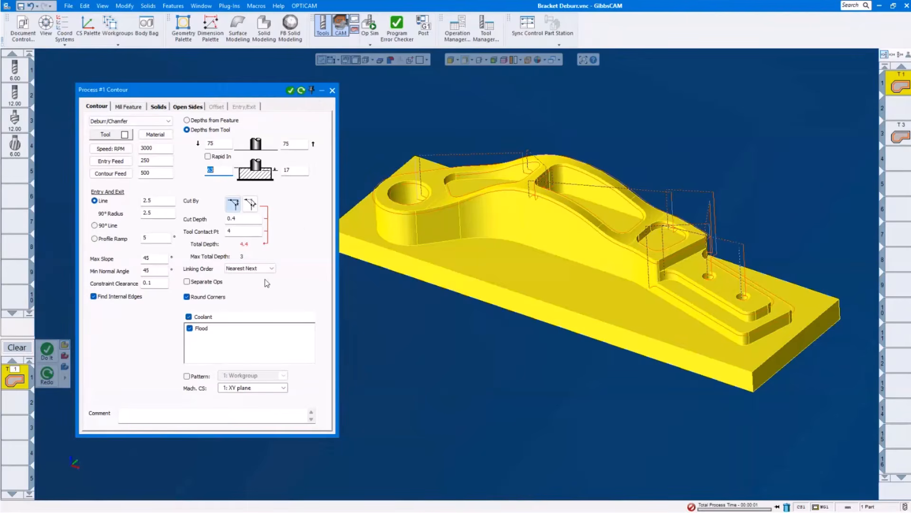
- View the available Linking Order options of the deburr process and close the process dialog
left_click(240, 269)
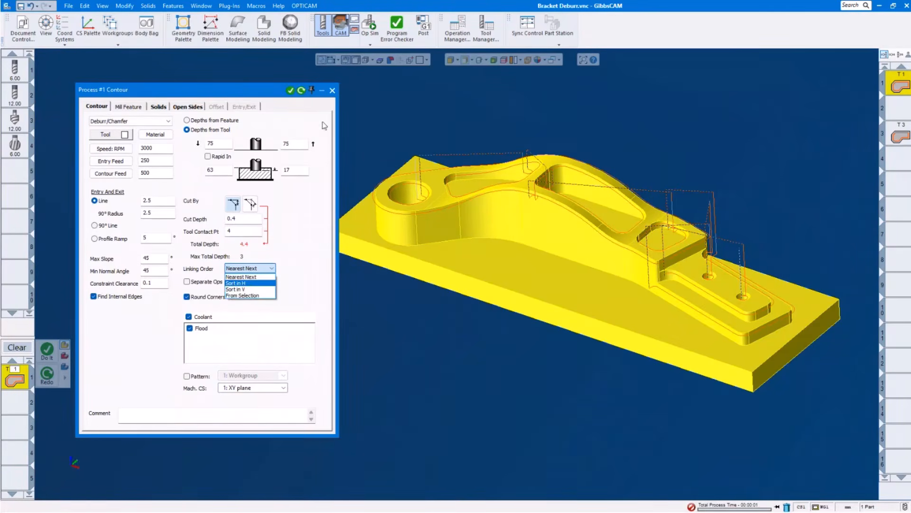
left_click(332, 90)
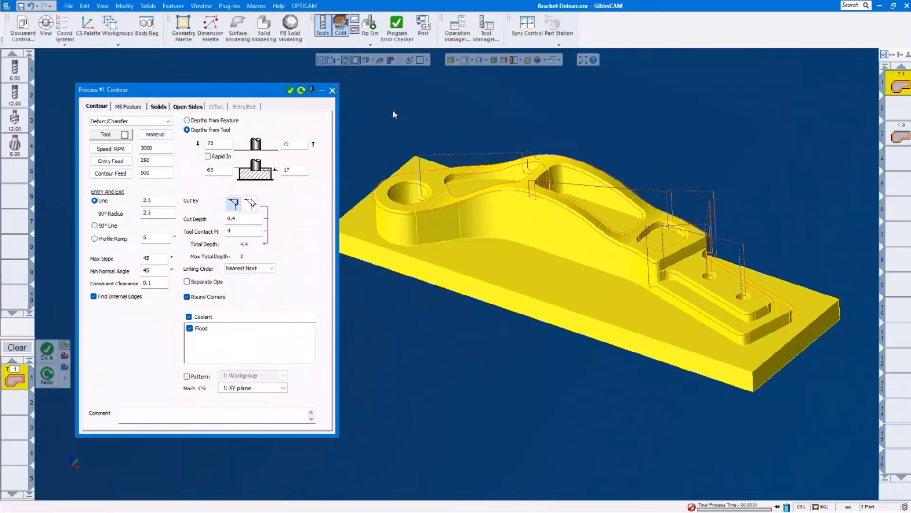
left_click(332, 90)
- Simulate the bracket's deburring in Op Sim at increased playback speed, stop the run and close the simulation
left_click(885, 189)
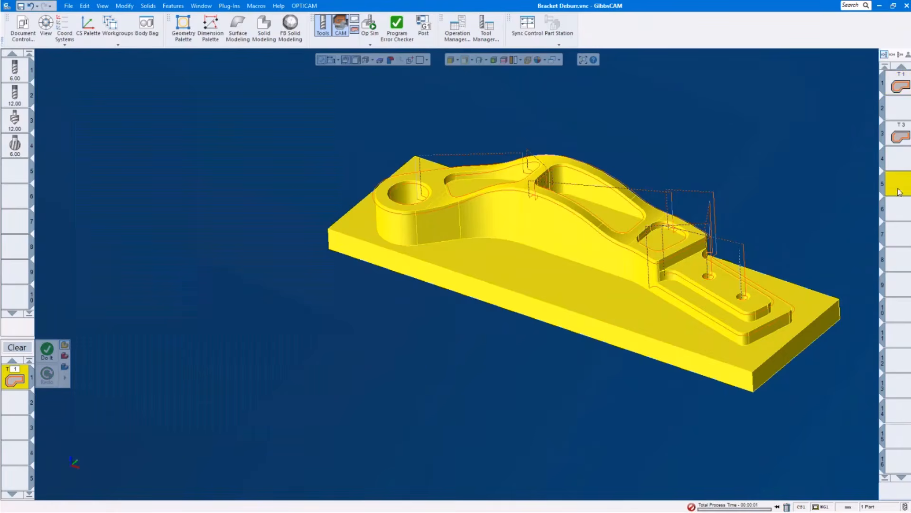
left_click(370, 44)
left_click(380, 58)
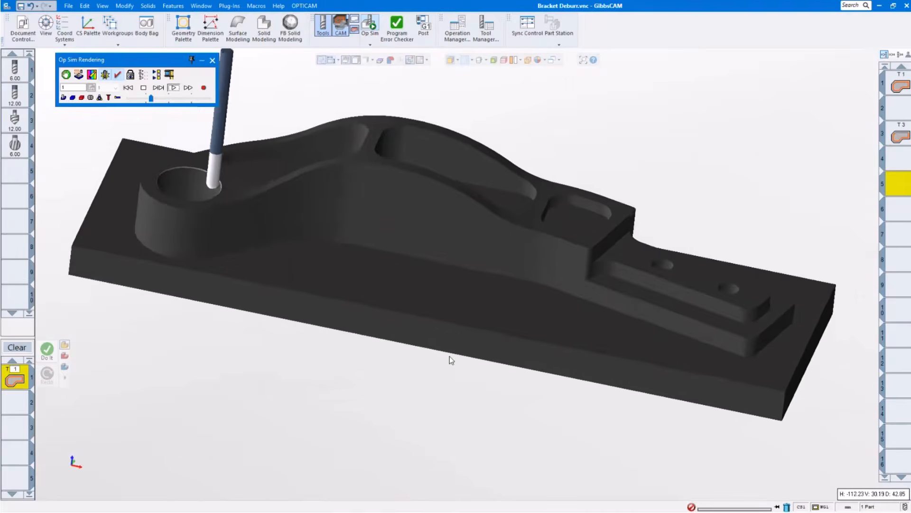
left_click(170, 98)
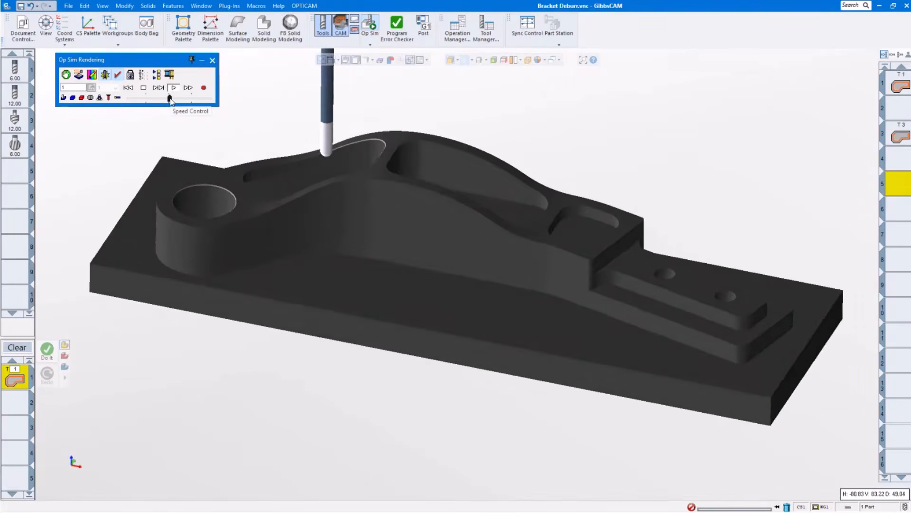
left_click_drag(169, 99, 177, 98)
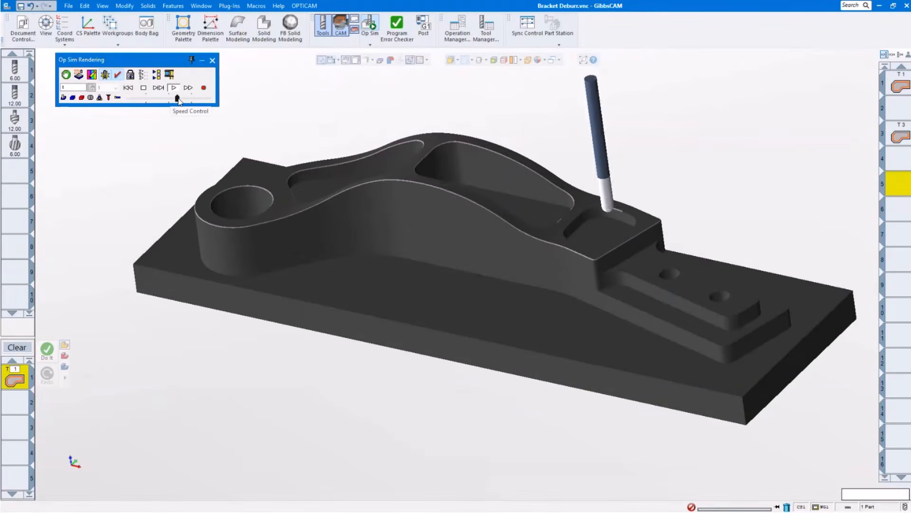
left_click(143, 87)
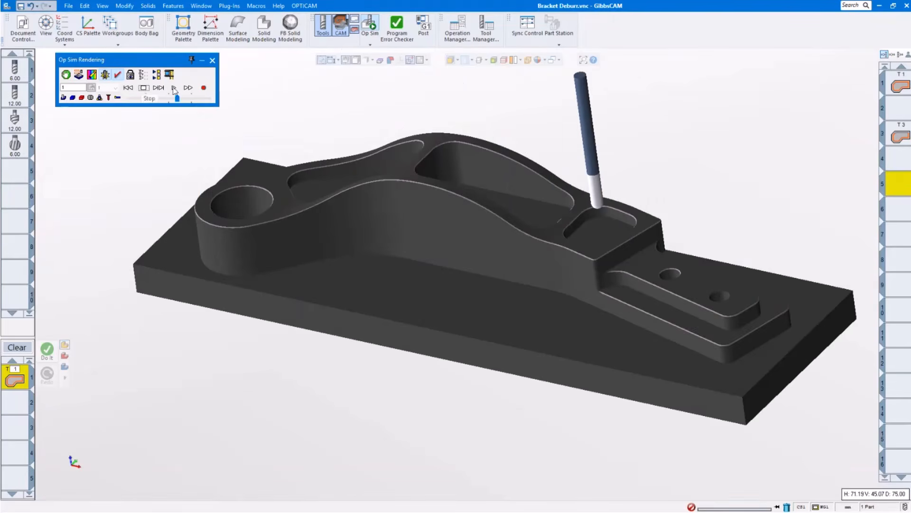
left_click(213, 60)
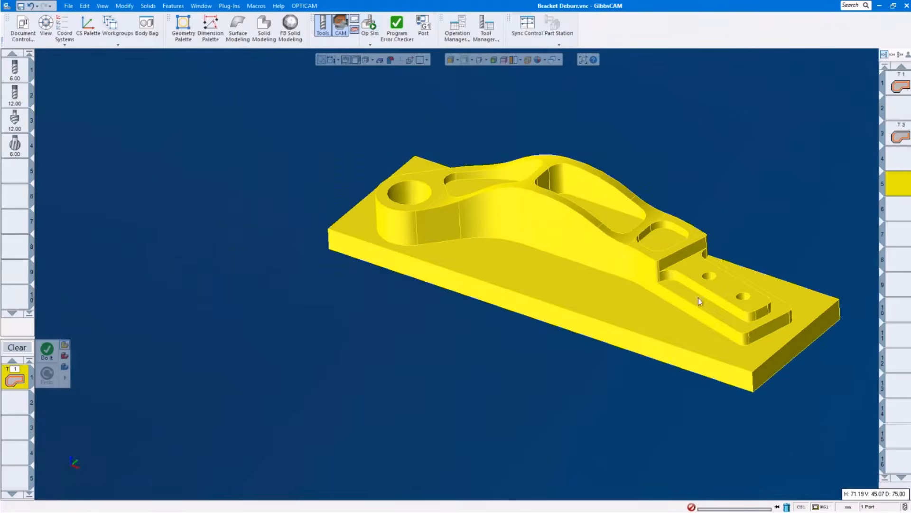
- Open operation 3 and inspect the definition of its countersink tool, milling tool 3
scroll(707, 303, "up", 3)
double_click(901, 138)
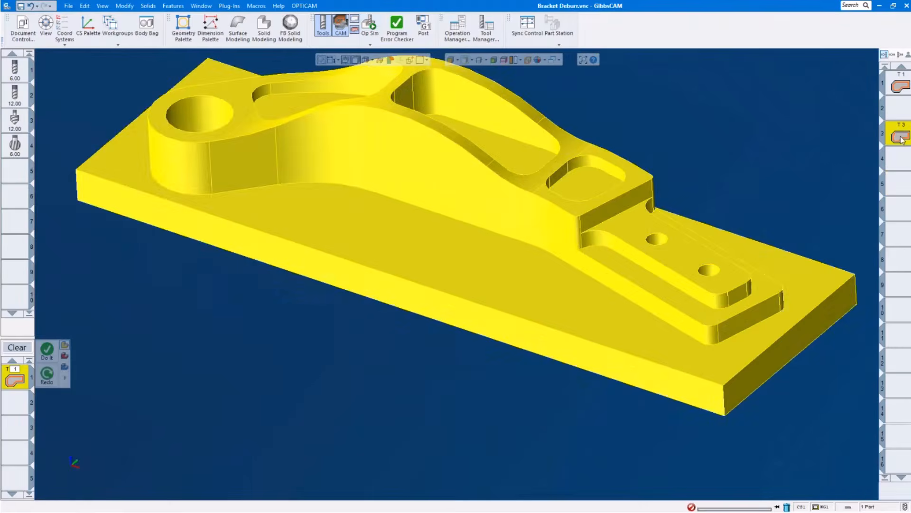
double_click(15, 124)
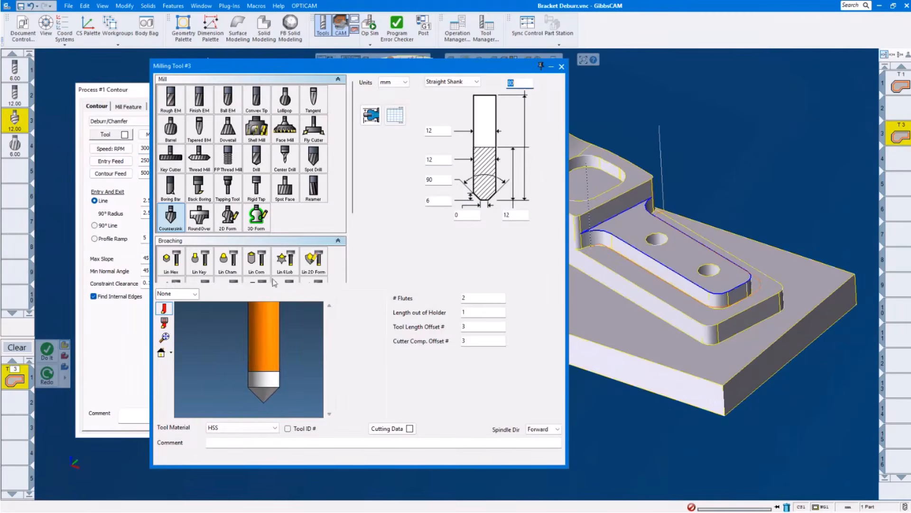
left_click(561, 67)
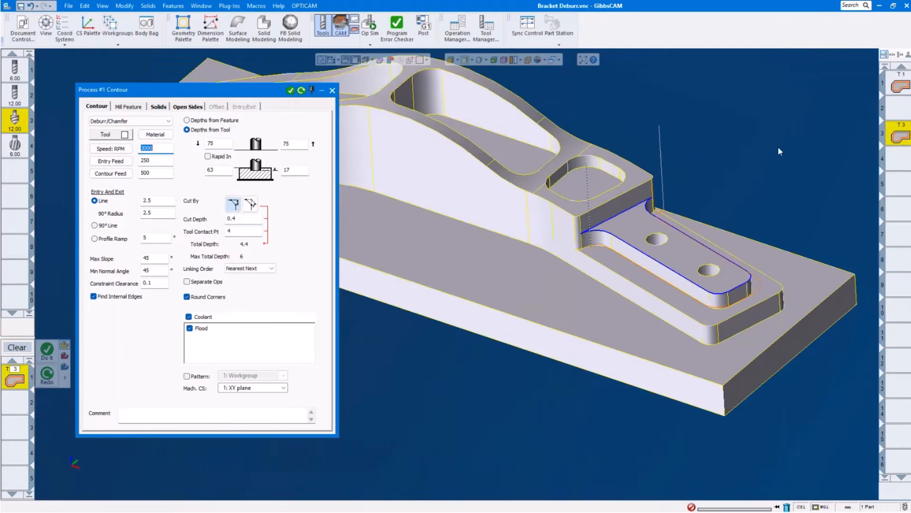
- Examine operation 3's deburr toolpath around the raised two-hole pad, especially at the inner corner beside the wall
left_click(767, 163)
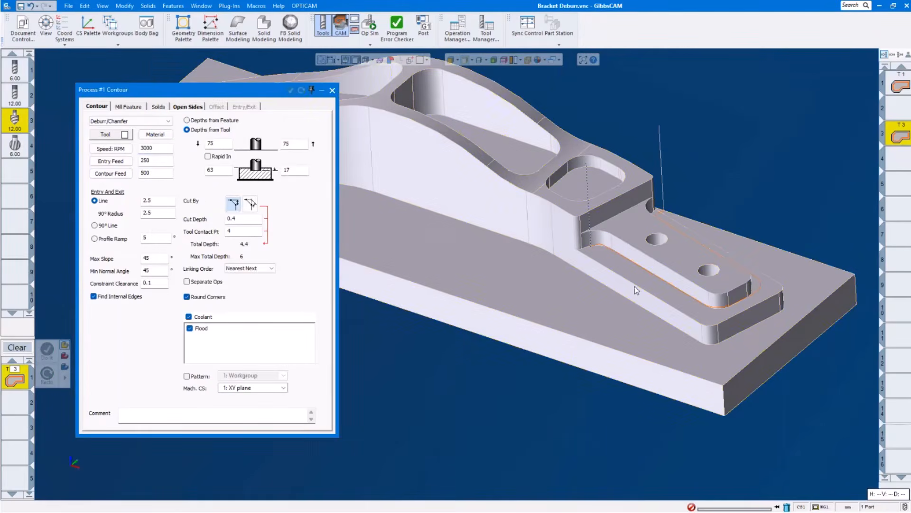
scroll(632, 284, "up", 3)
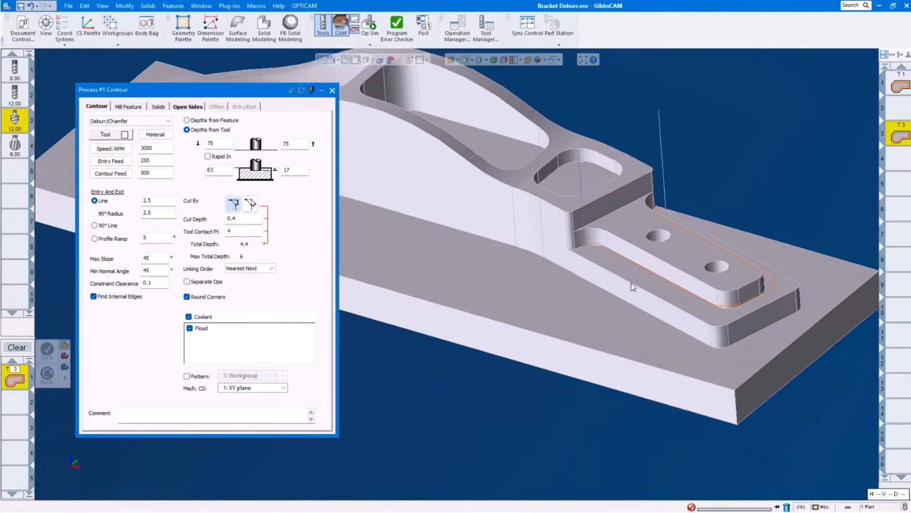
left_click(651, 247)
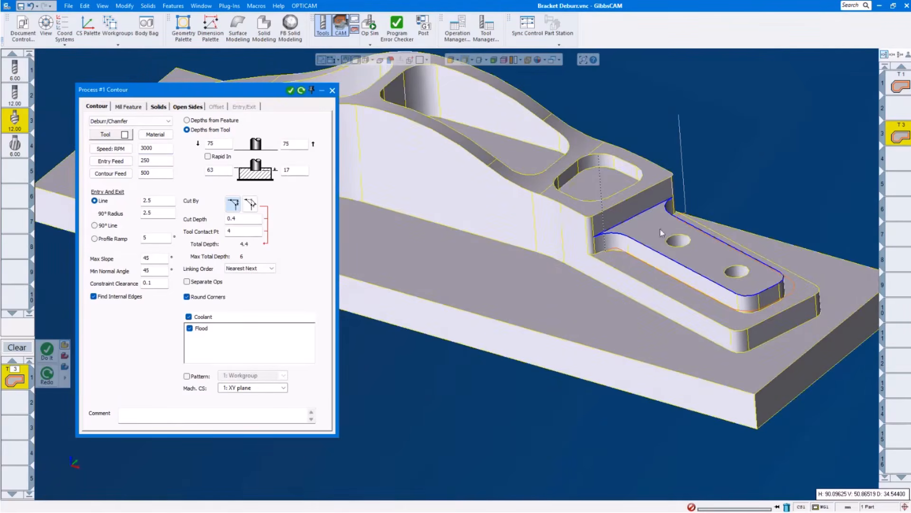
scroll(614, 254, "up", 5)
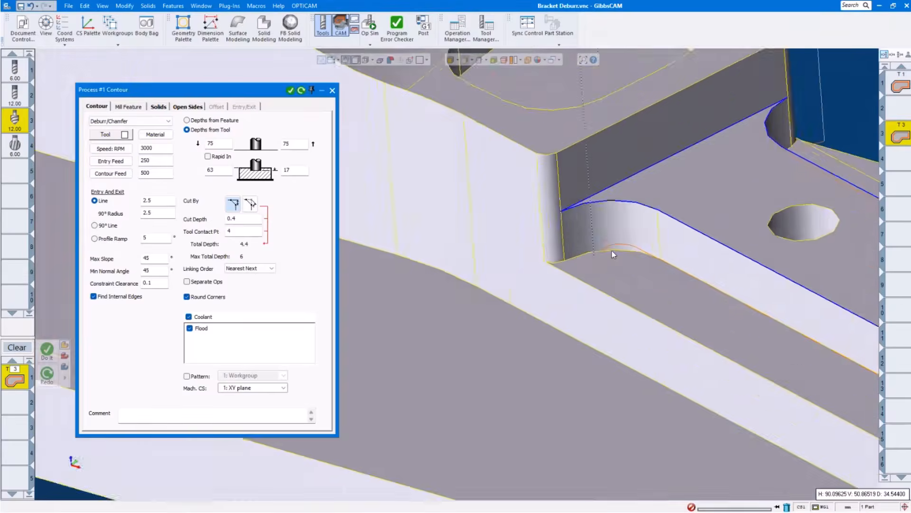
mouse_move(612, 249)
middle_mouse_down()
mouse_move(699, 240)
mouse_move(723, 224)
mouse_move(676, 221)
middle_mouse_up()
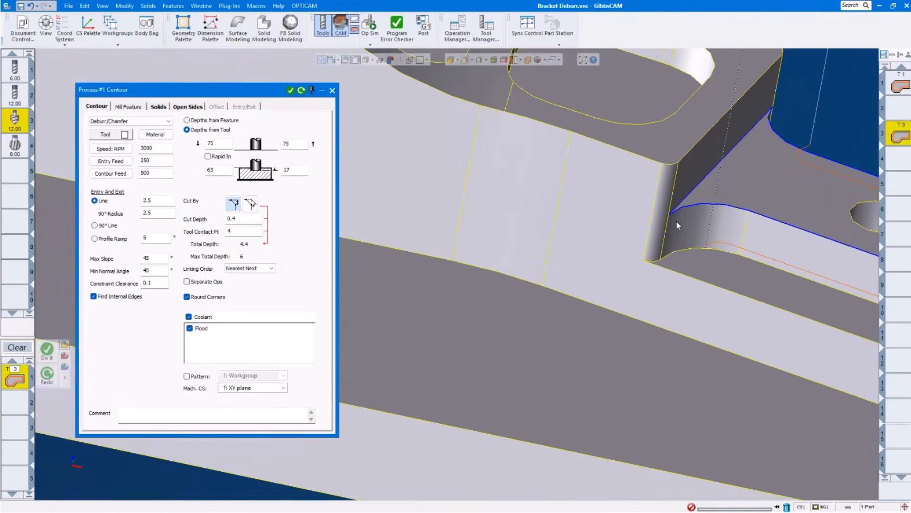
scroll(669, 221, "down", 5)
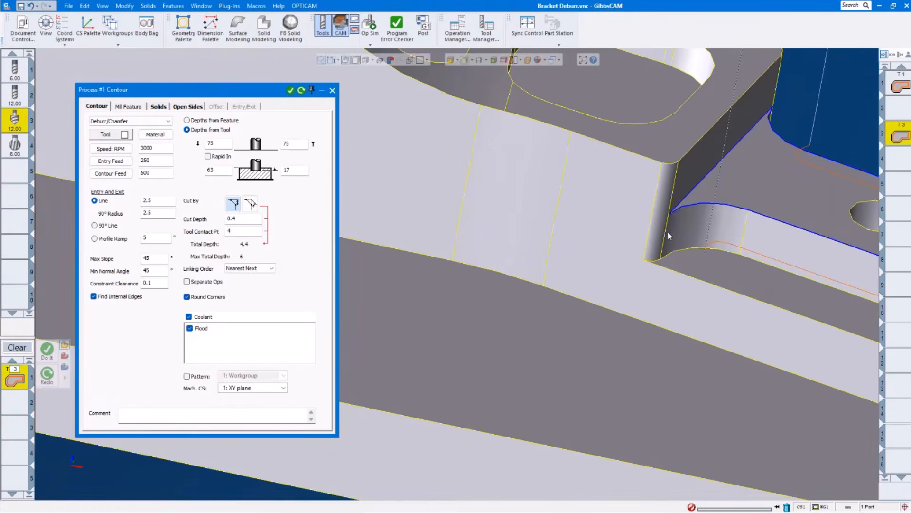
scroll(500, 254, "down", 2)
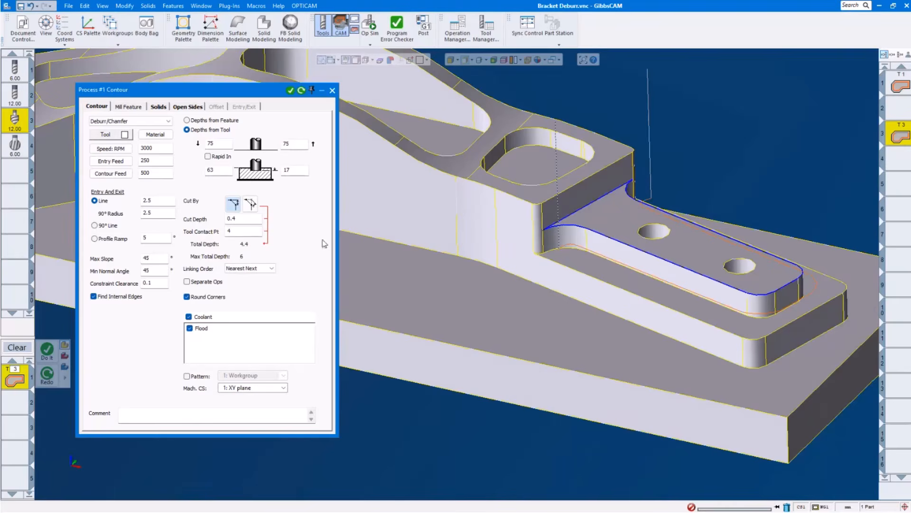
- Recalculate operation 3's deburr toolpath and close the process dialog
left_click(246, 227)
left_click(303, 91)
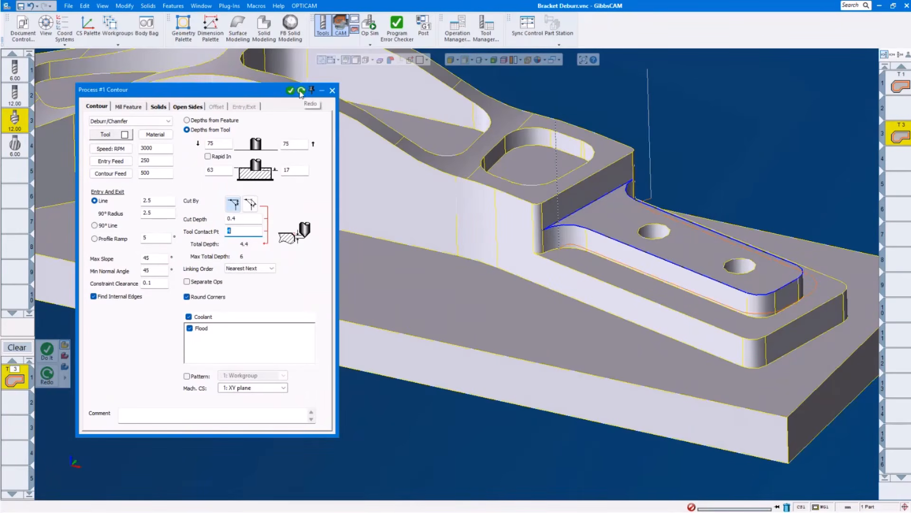
left_click(333, 90)
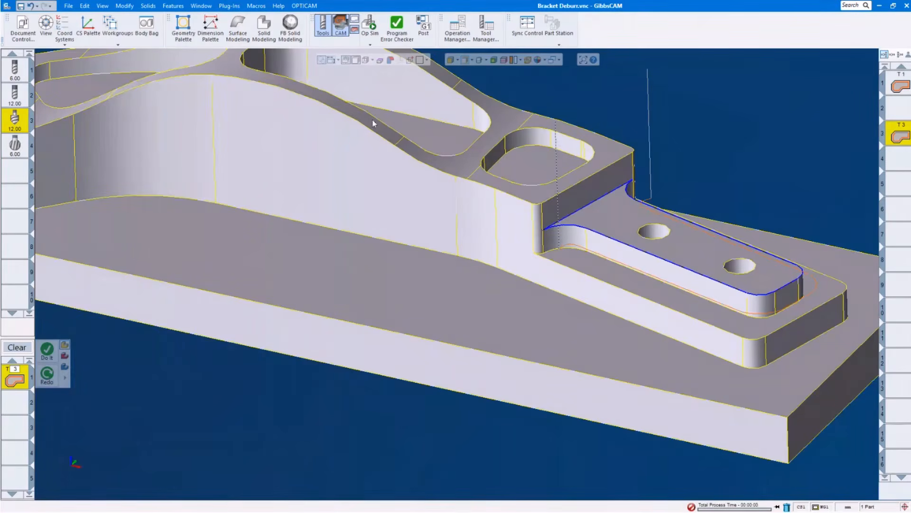
- Start an Op Sim rendering of the bracket's operations and fast-forward it to operation 3
left_click(900, 161)
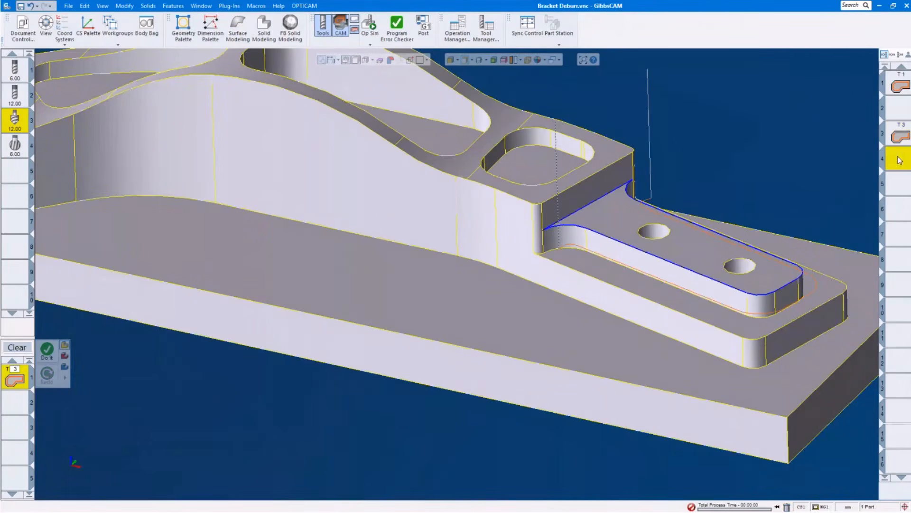
left_click(370, 46)
left_click(394, 75)
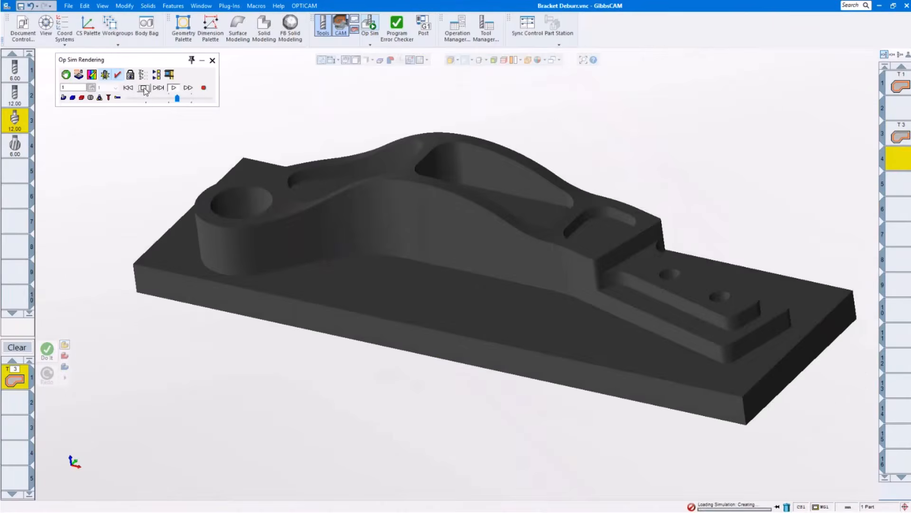
left_click(189, 89)
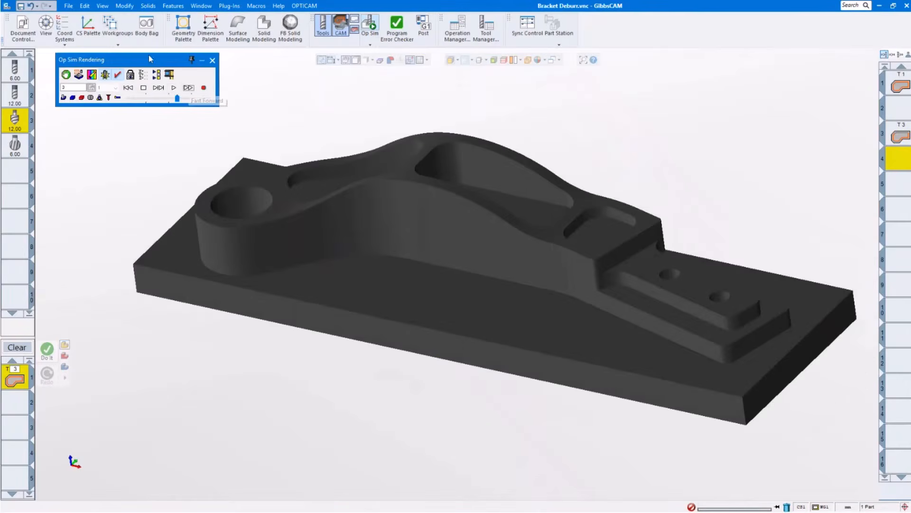
- Examine up close how the countersink tool chamfers the two-hole pad's upper edges and the inner corner beside the wall
scroll(636, 346, "up", 3)
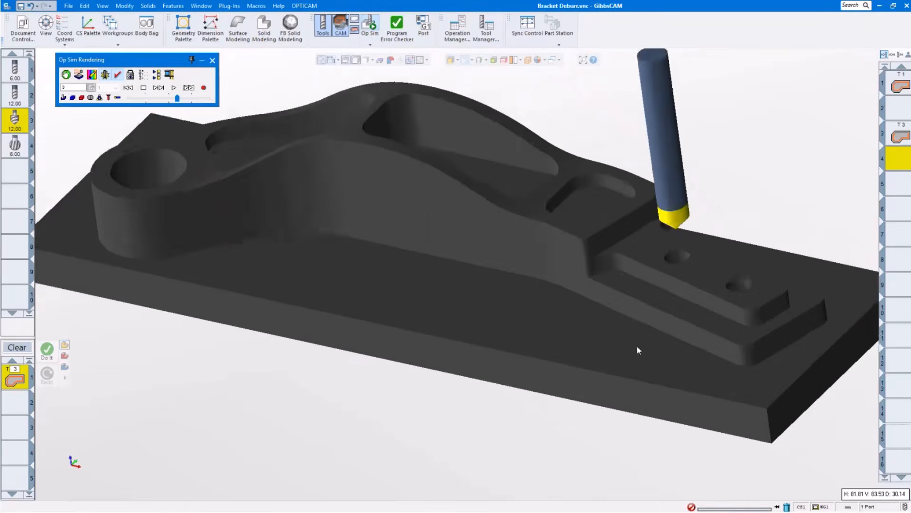
left_click(11, 175)
middle_click_drag(38, 189, 185, 226)
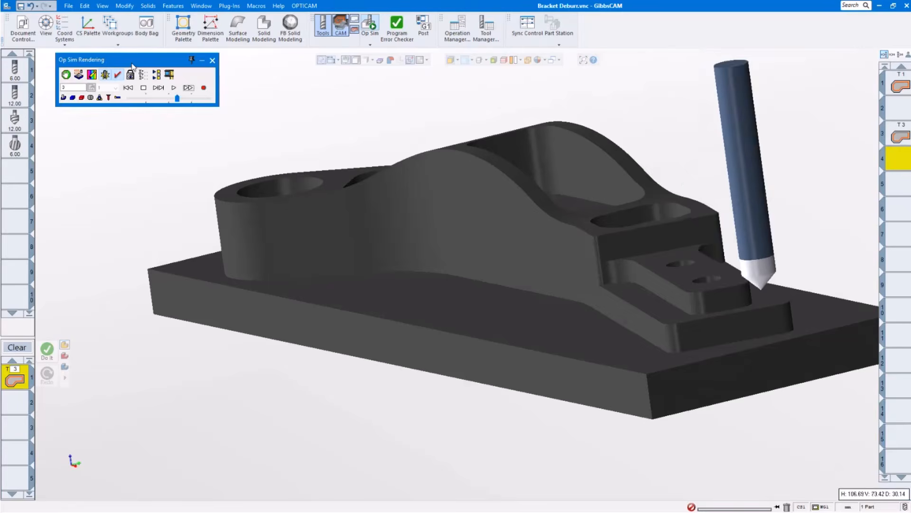
scroll(702, 261, "up", 4)
middle_click_drag(792, 338, 436, 204)
scroll(733, 286, "up", 4)
scroll(548, 241, "down", 3)
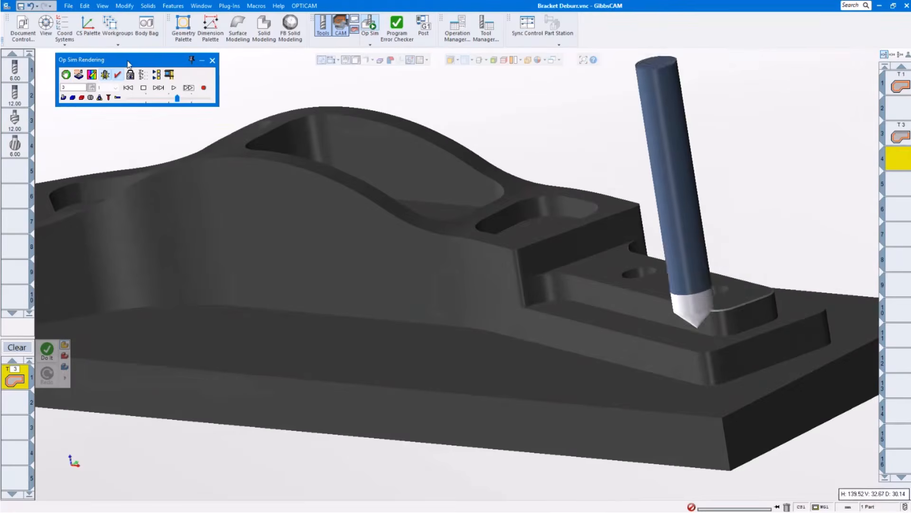
middle_click_drag(541, 280, 528, 266)
scroll(528, 262, "up", 3)
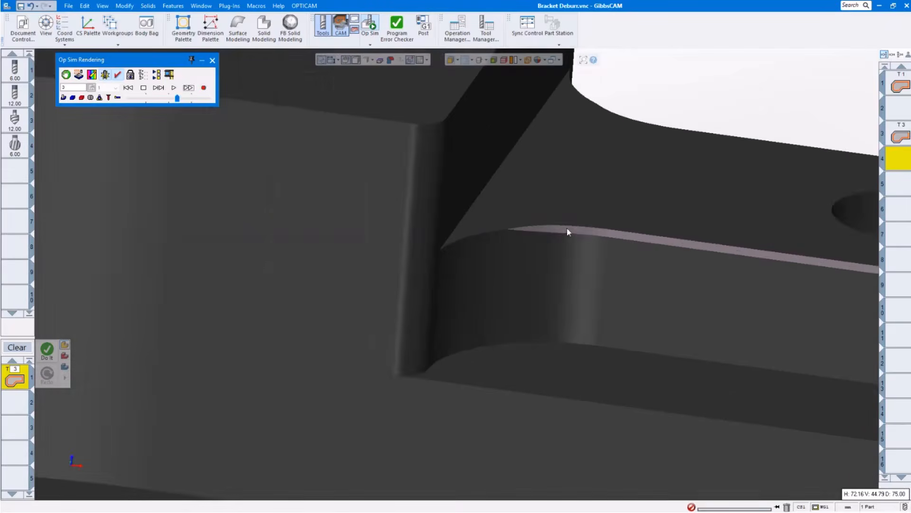
- Check the chamfered pad edge on the whole simulated bracket and close the Op Sim rendering
scroll(541, 291, "down", 5)
scroll(541, 291, "down", 3)
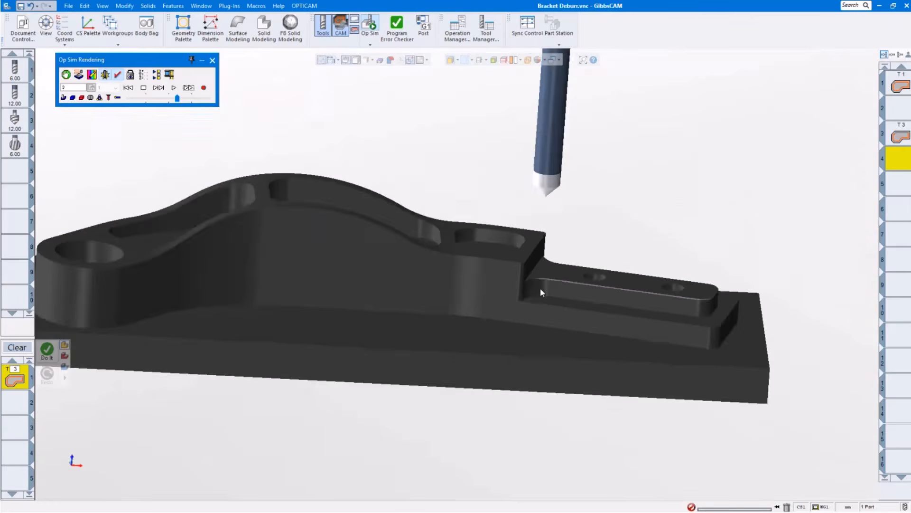
scroll(540, 293, "down", 2)
middle_click_drag(541, 293, 599, 284)
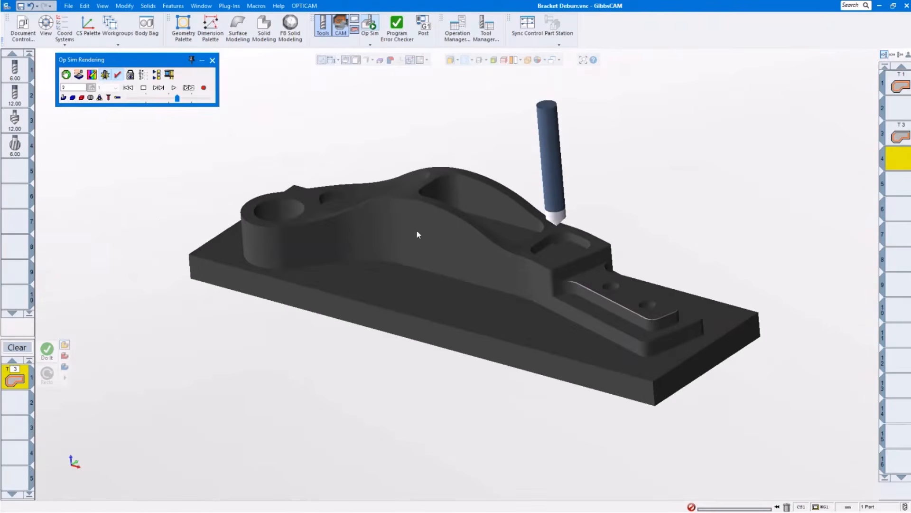
left_click(212, 60)
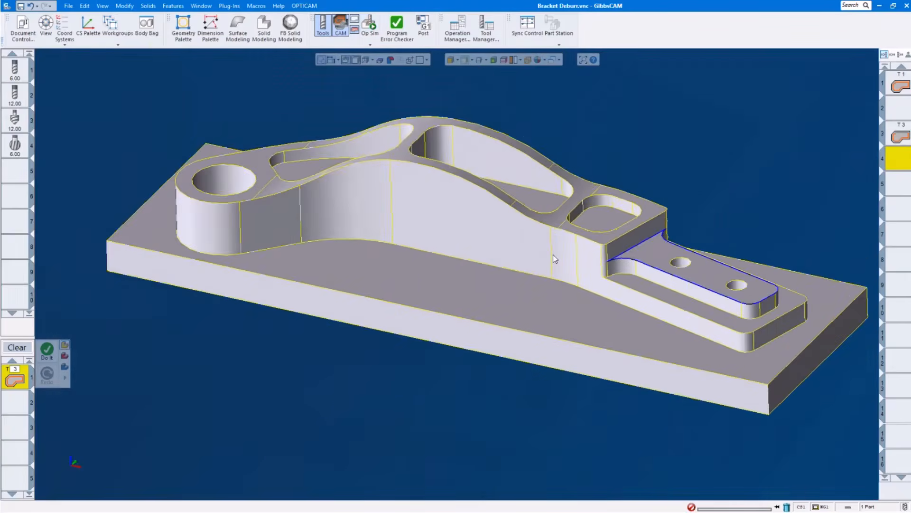
middle_click_drag(553, 255, 537, 241)
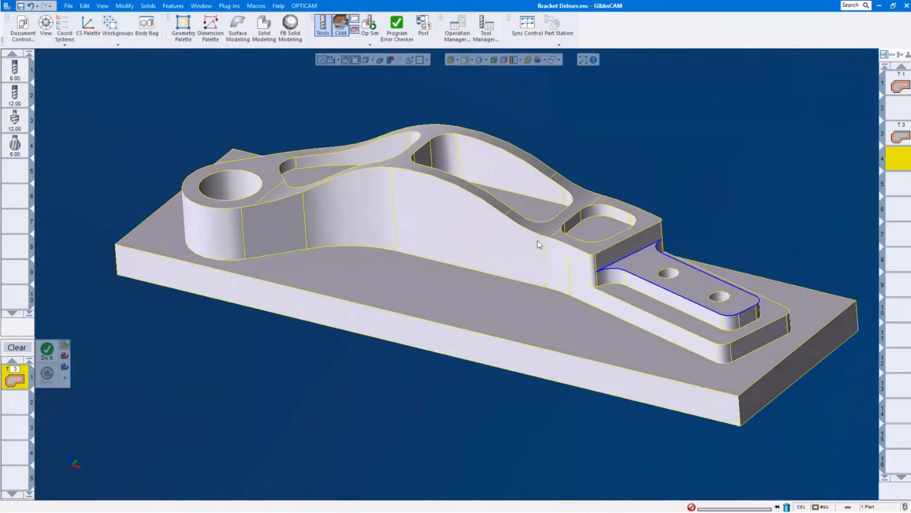
left_click(677, 158)
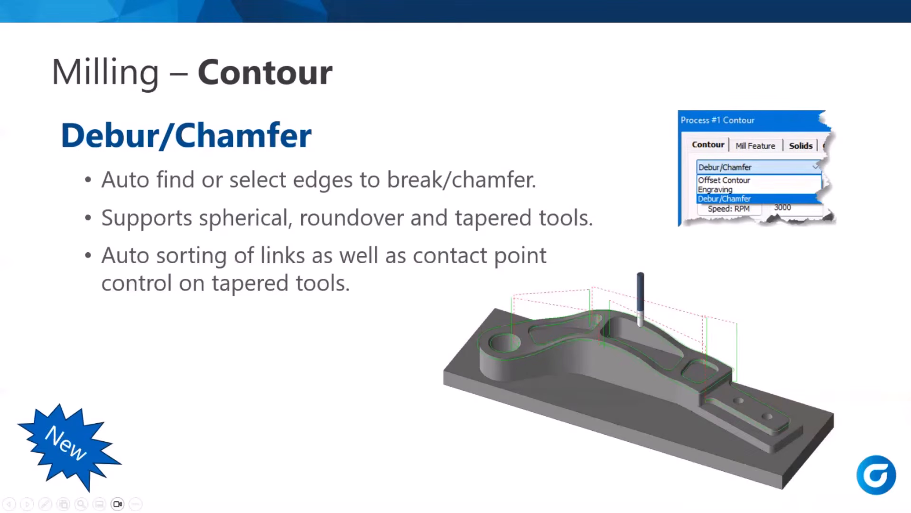
key("Right")
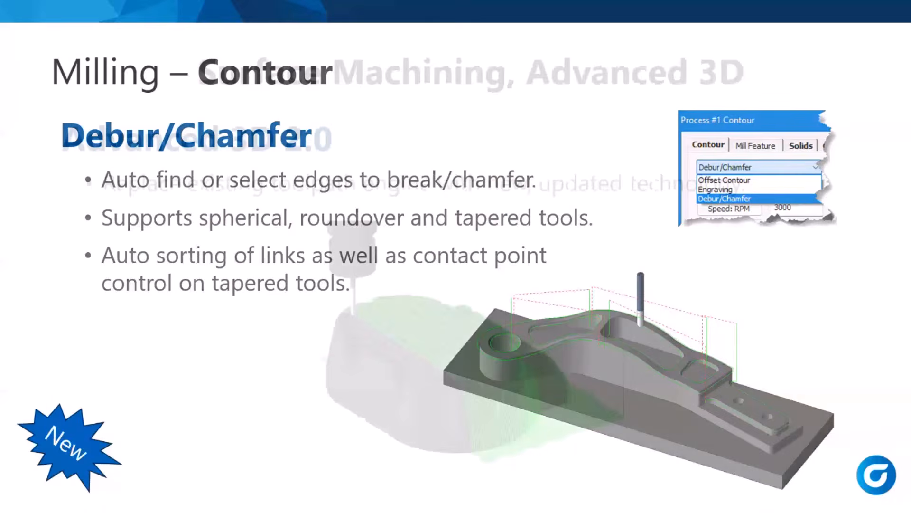